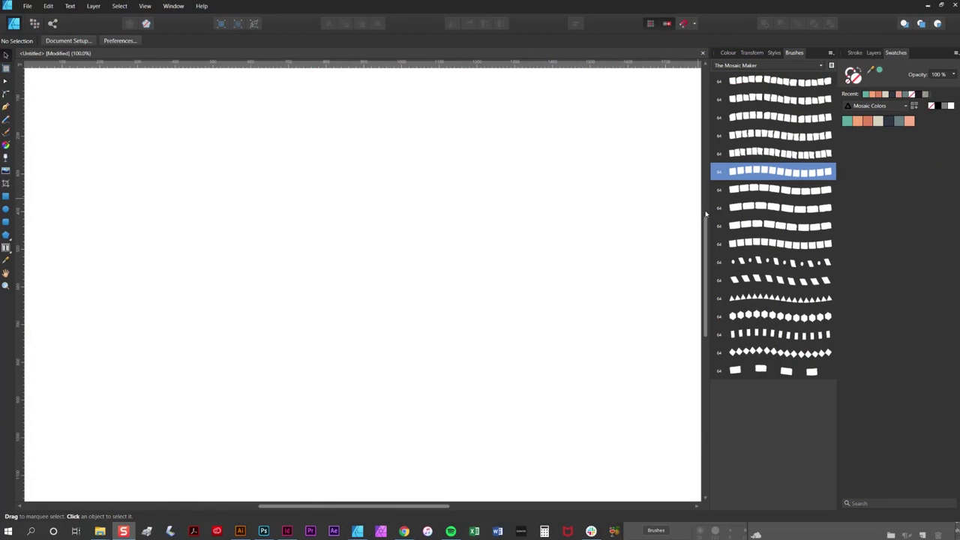
Step: Show the Mosaic Maker Styles collection and pick the Ellipse Tool
left_click(774, 52)
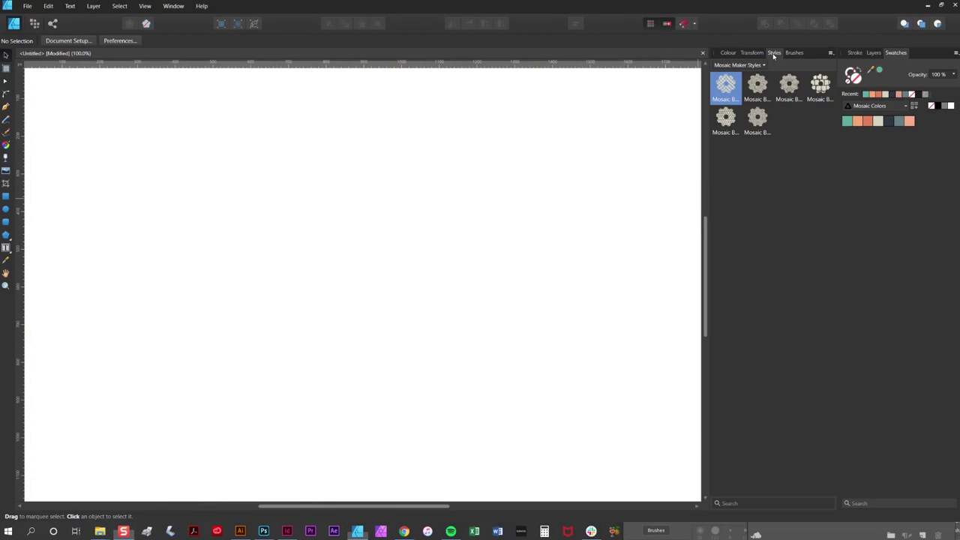
left_click(9, 212)
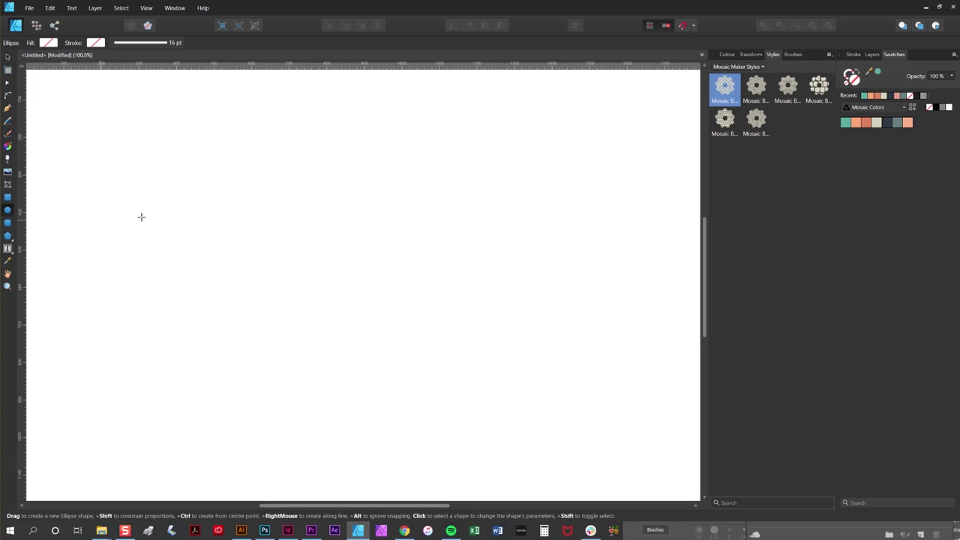
Step: Draw a large circle and fill it with the dark navy Mosaic Colors swatch
left_click_drag(225, 138, 574, 409)
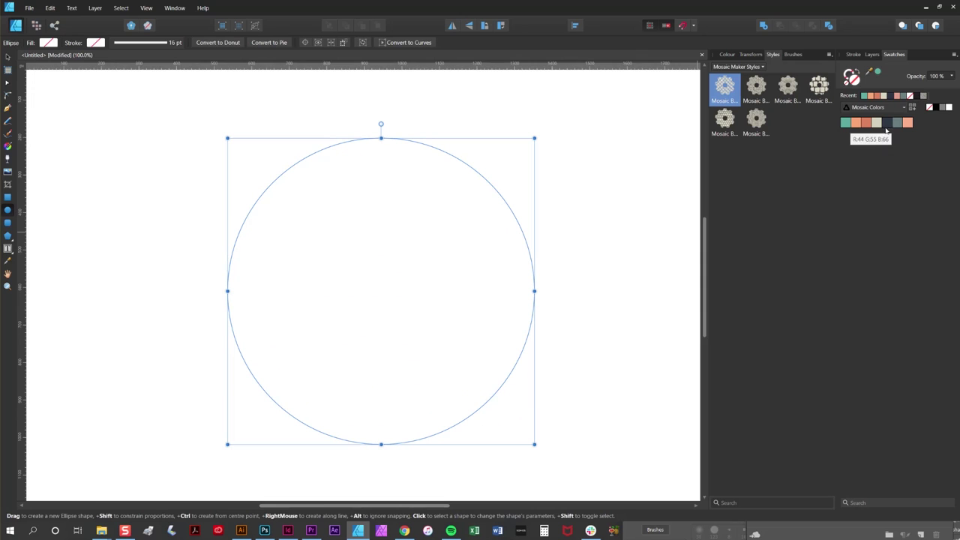
left_click(888, 123)
scroll(461, 245, "left", 2)
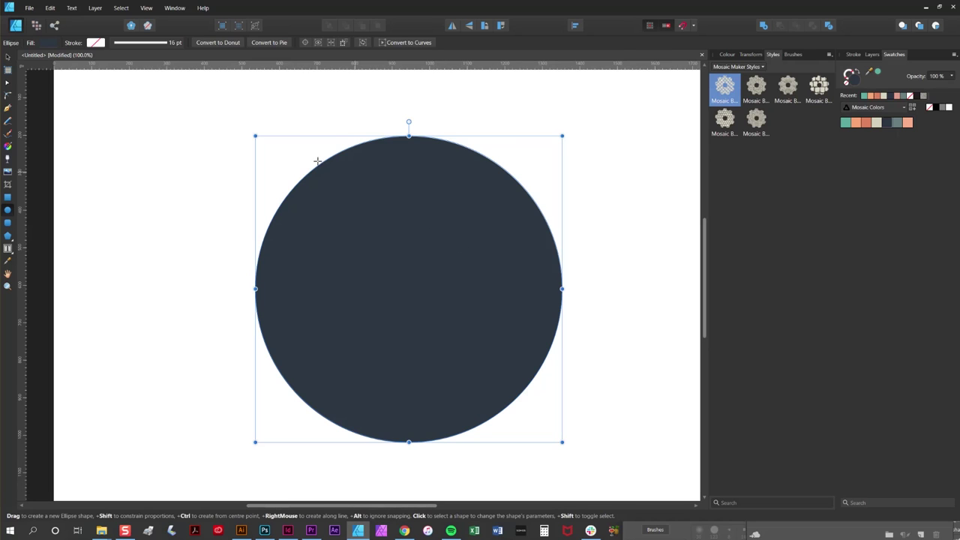
Step: Copy the navy circle and paste a duplicate on top of it
left_click(51, 9)
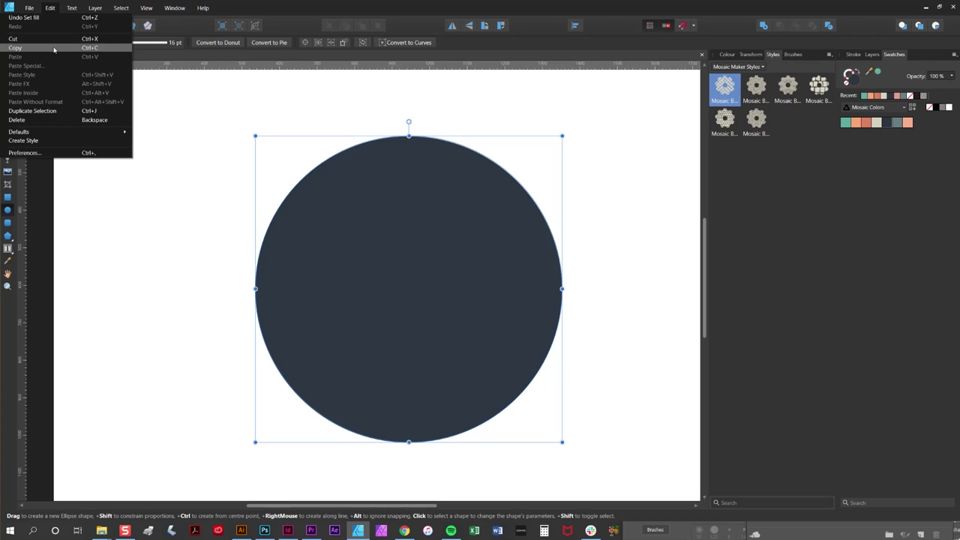
left_click(55, 43)
left_click(58, 10)
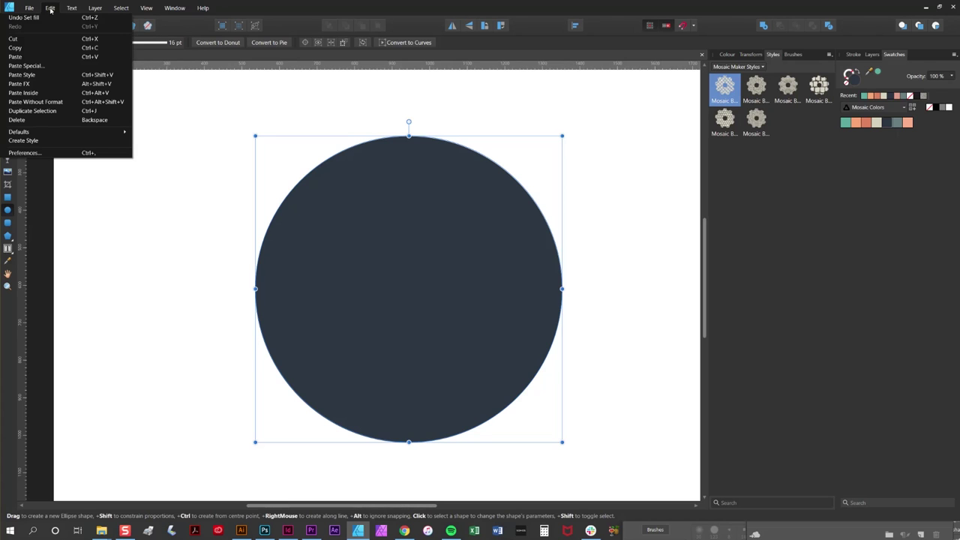
left_click(58, 57)
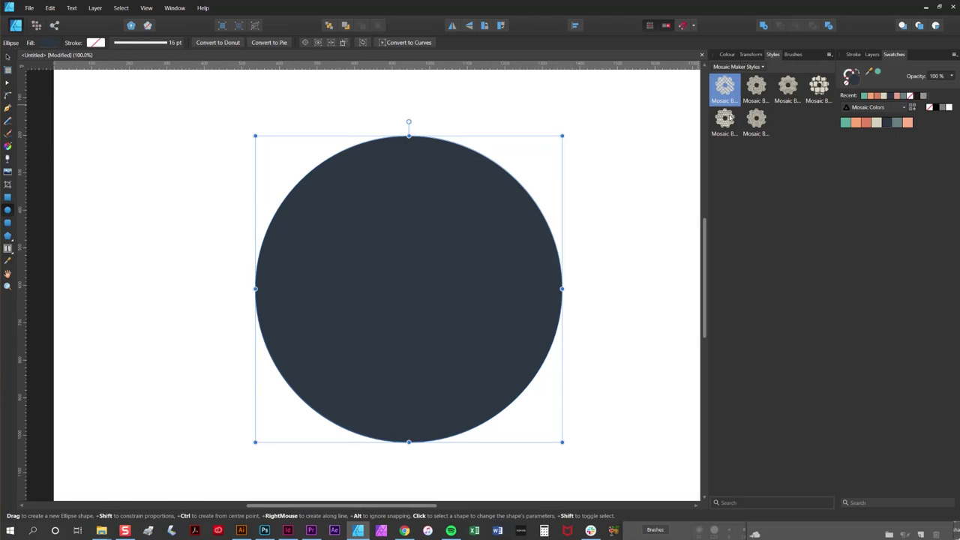
Step: Remove the copy's fill and give its outline the M_Mosaic-5-tile brush in cream
left_click(848, 84)
left_click(794, 54)
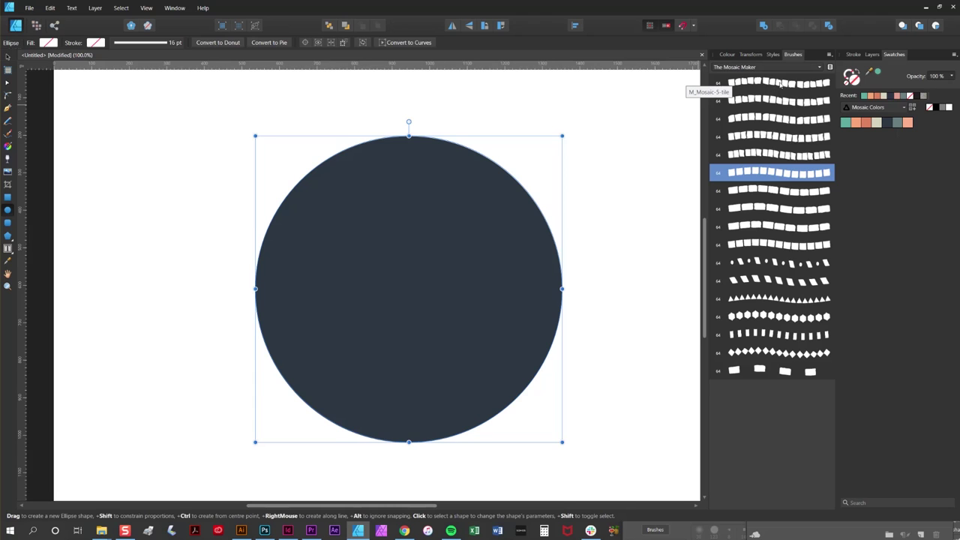
left_click(778, 85)
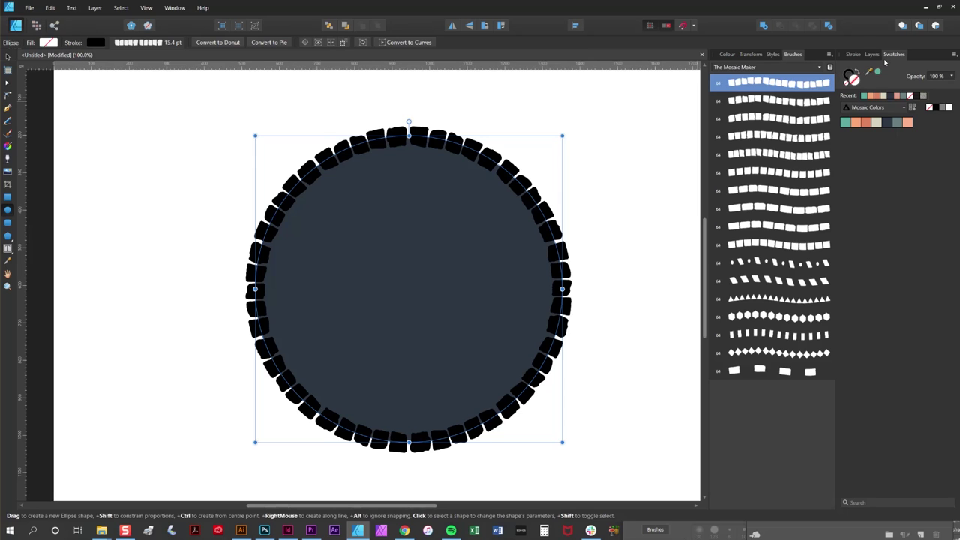
left_click(849, 73)
left_click(876, 123)
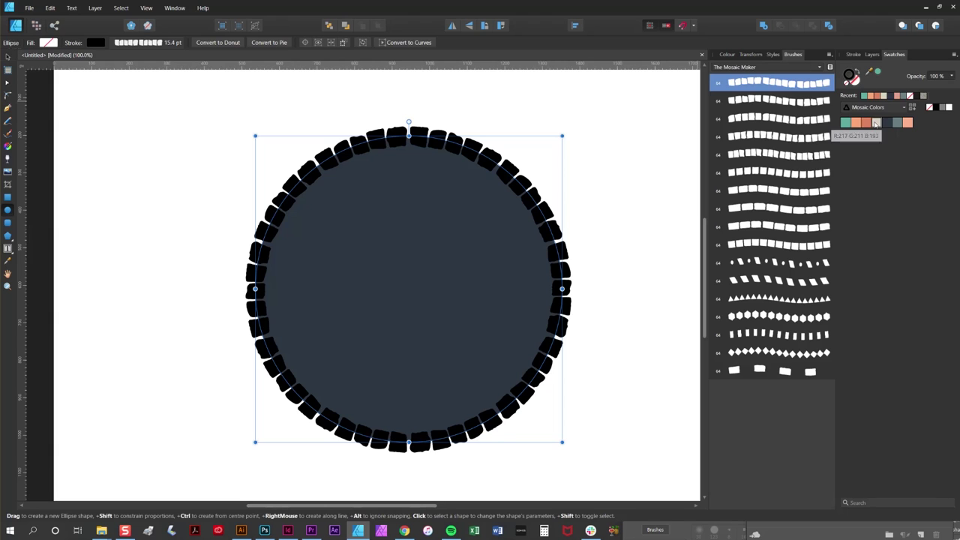
left_click(750, 54)
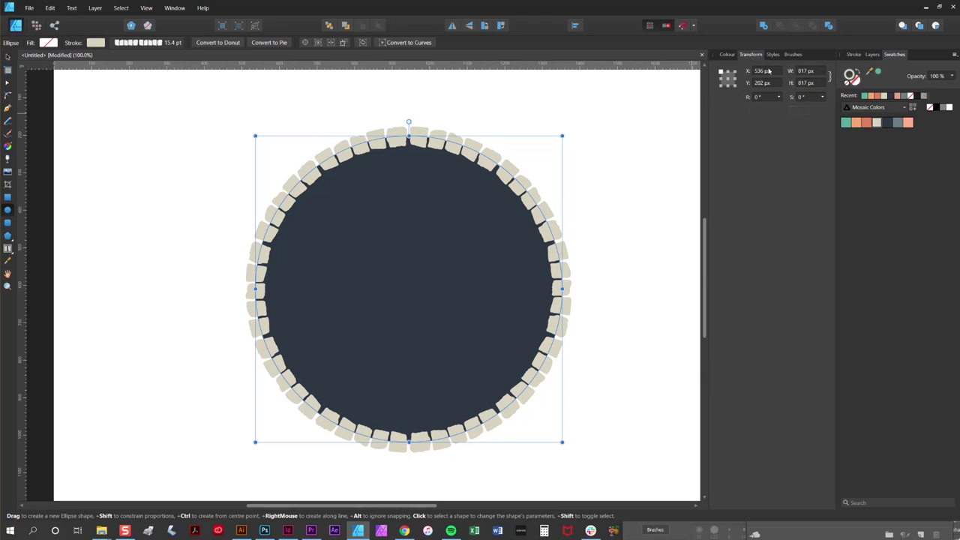
Step: Shrink the tile ring's width to 95%, then to 90%
left_click(813, 72)
type("95")
key("Return")
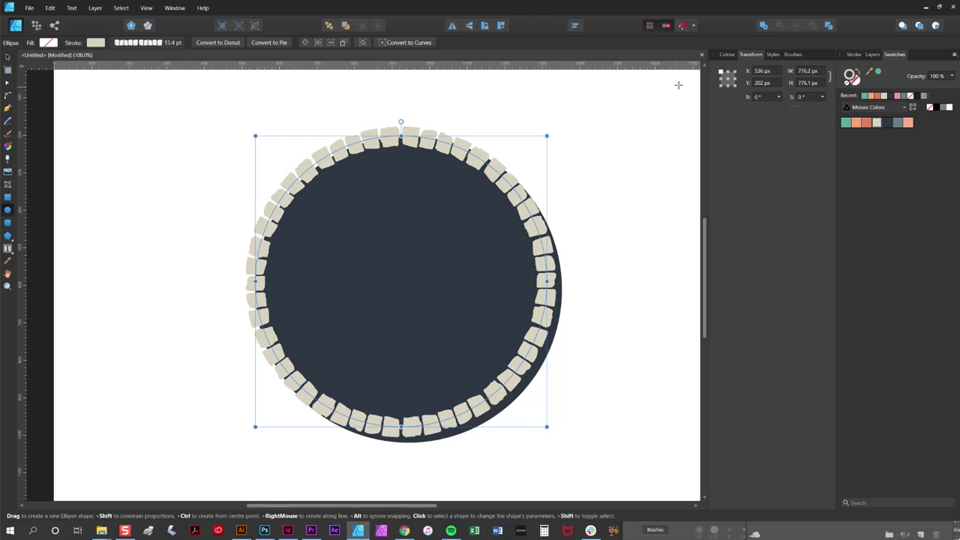
left_click(823, 72)
type("90")
key("Return")
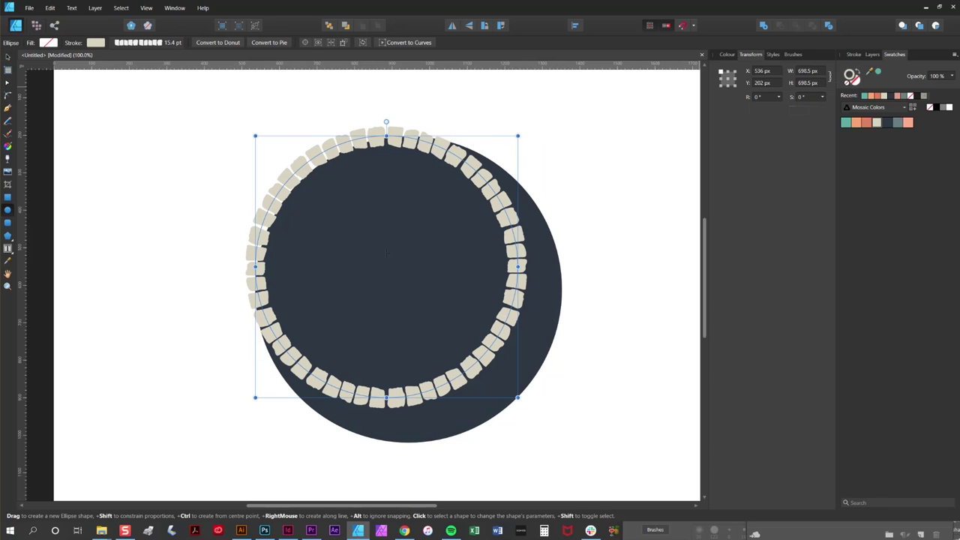
Step: Select the ring and navy circle and align their centres horizontally and vertically
key("v")
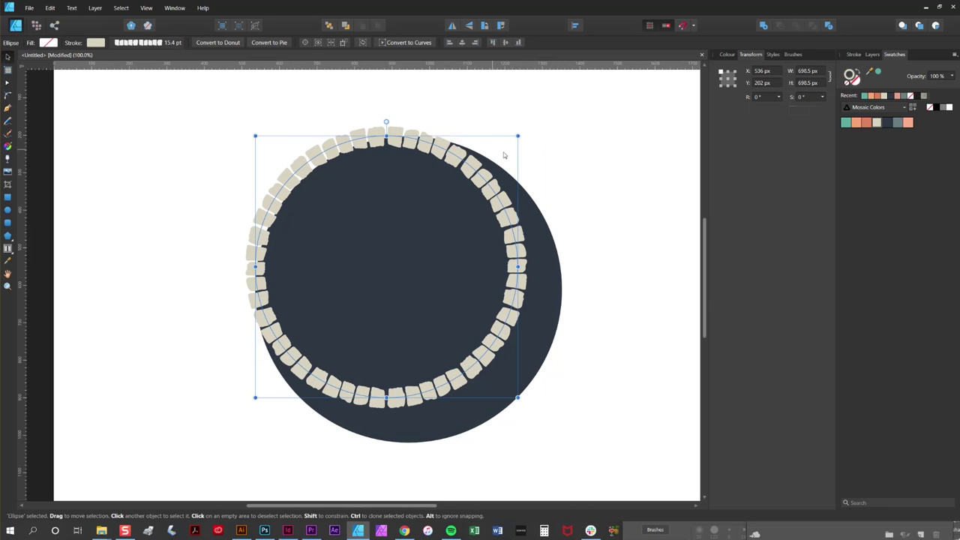
left_click_drag(596, 358, 442, 244)
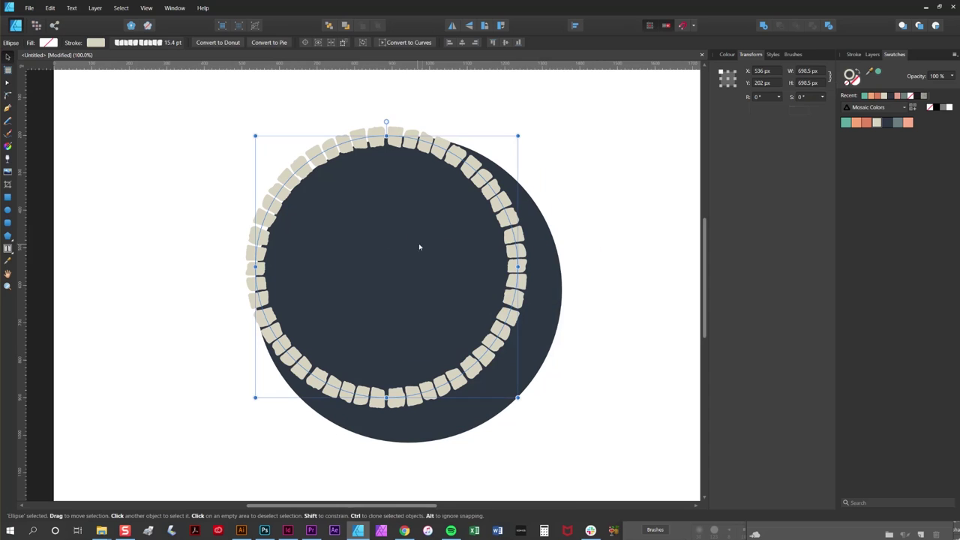
left_click(547, 270, "shift")
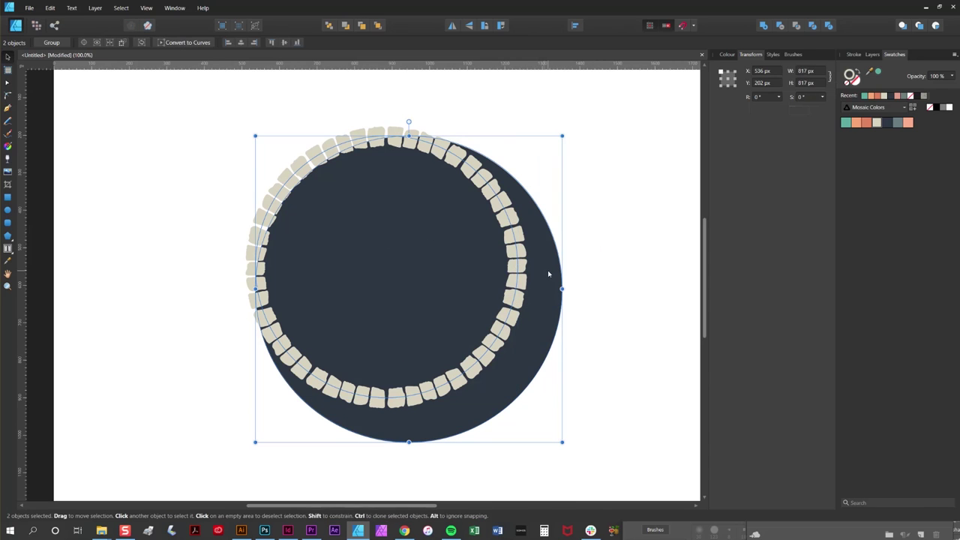
left_click(578, 28)
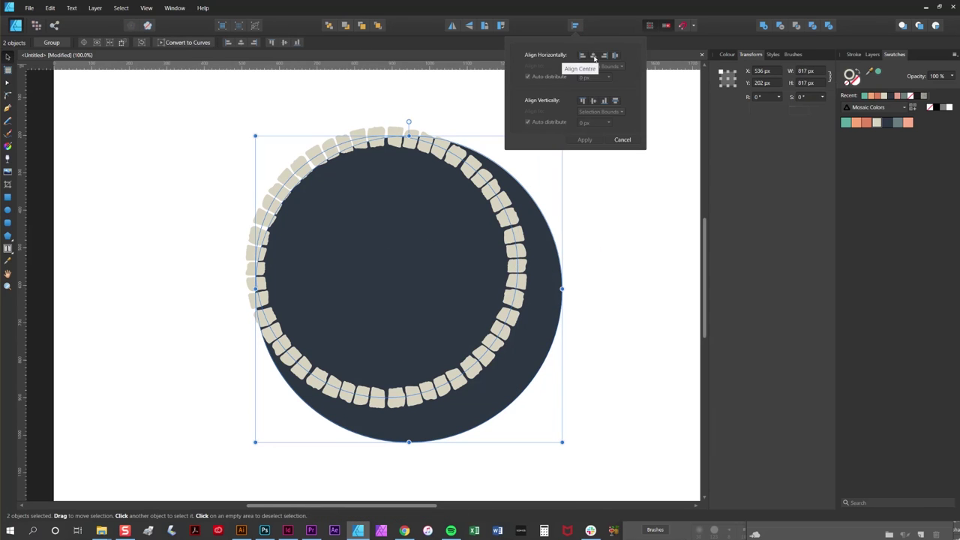
left_click(593, 56)
left_click(593, 100)
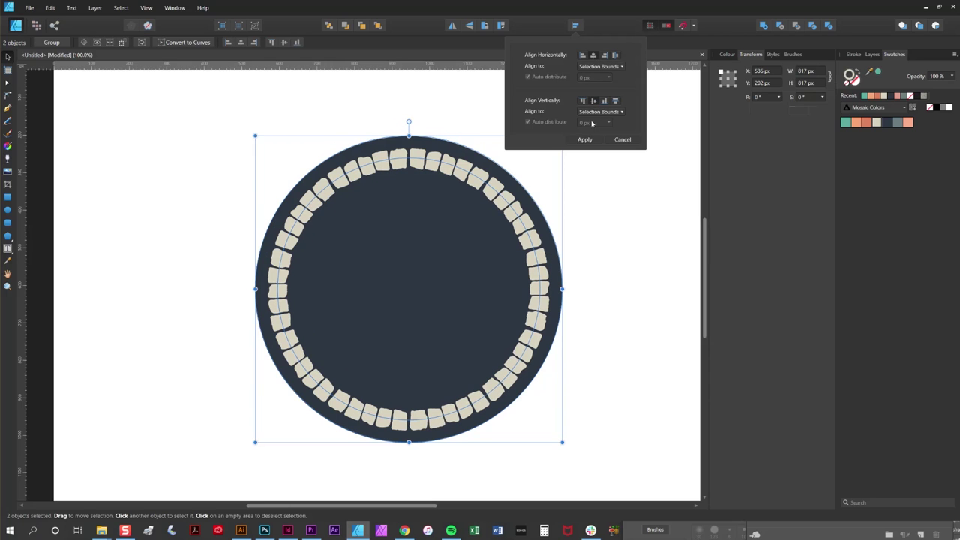
key("Escape")
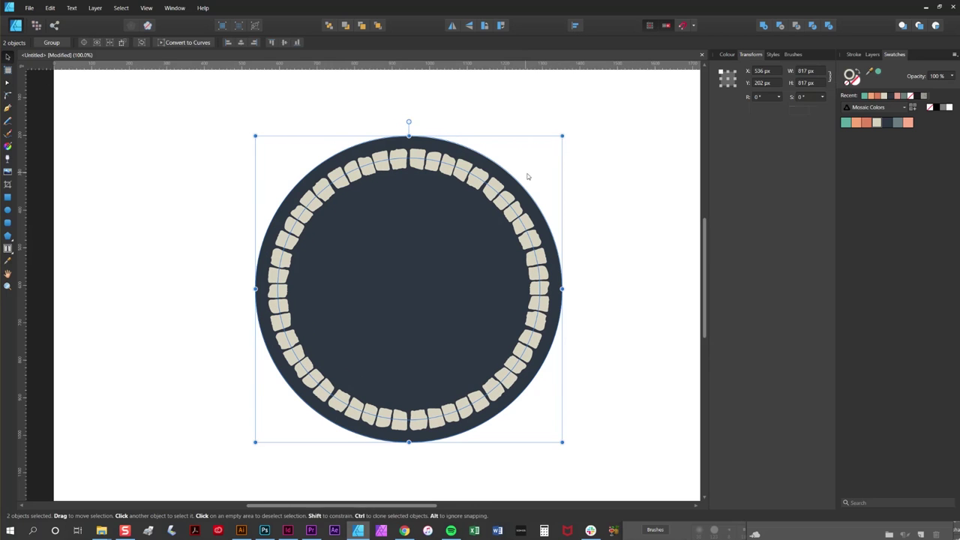
left_click(580, 178)
Step: Widen the ring to 747.4 px and re-centre it on the navy circle
left_click(493, 198)
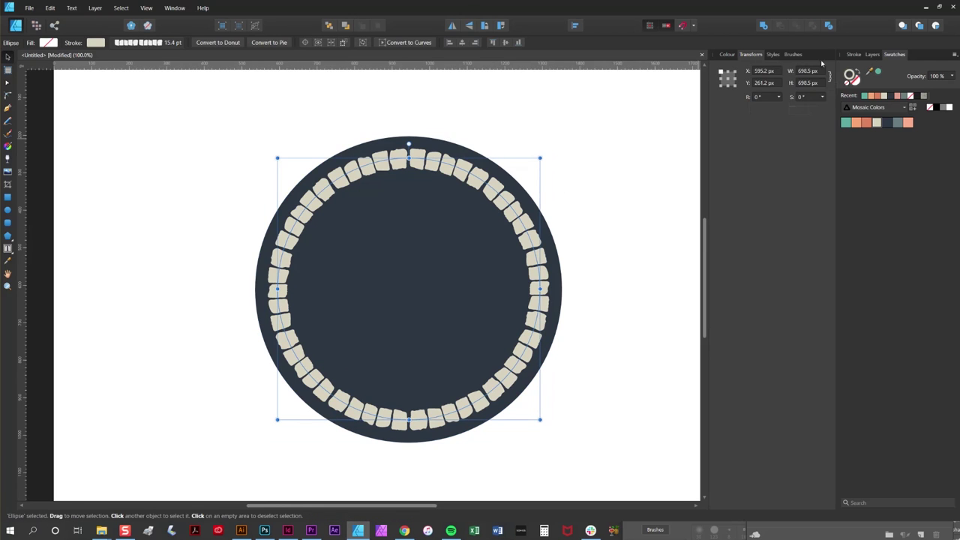
left_click(798, 72)
type("107")
key("Return")
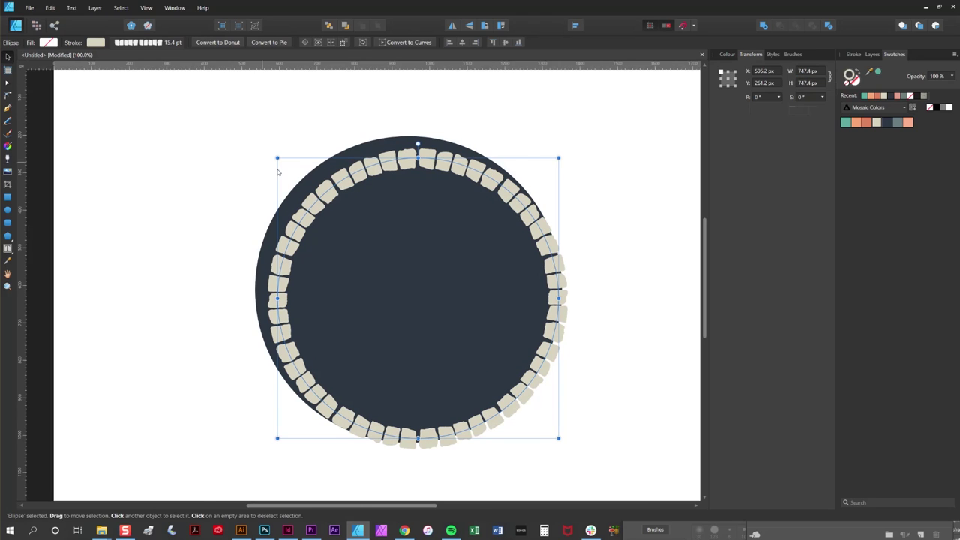
key("ctrl+a")
left_click(576, 26)
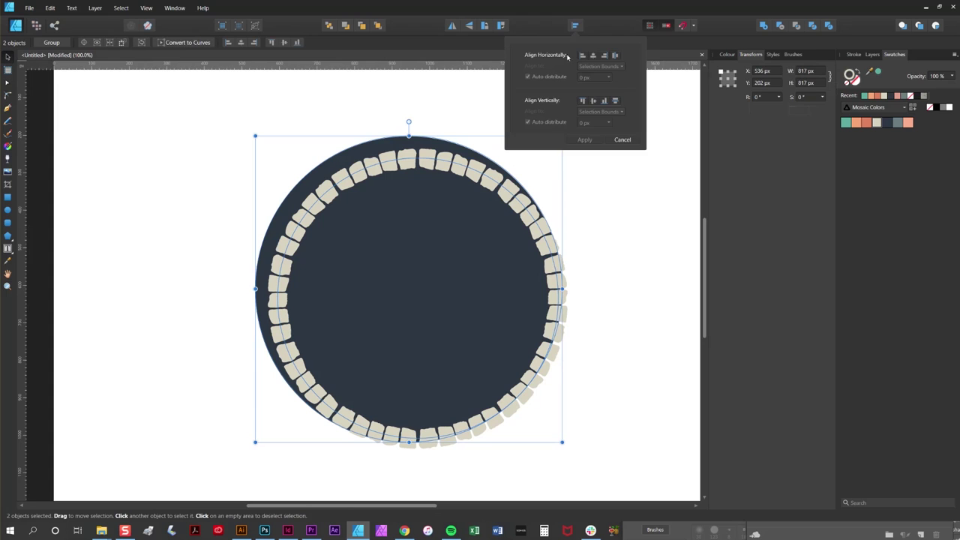
left_click(594, 55)
left_click(593, 101)
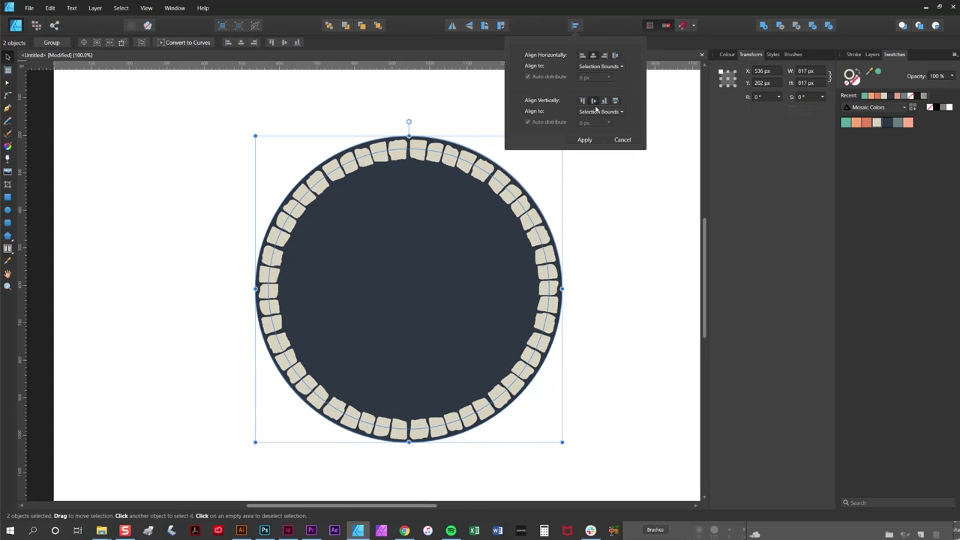
left_click(606, 239)
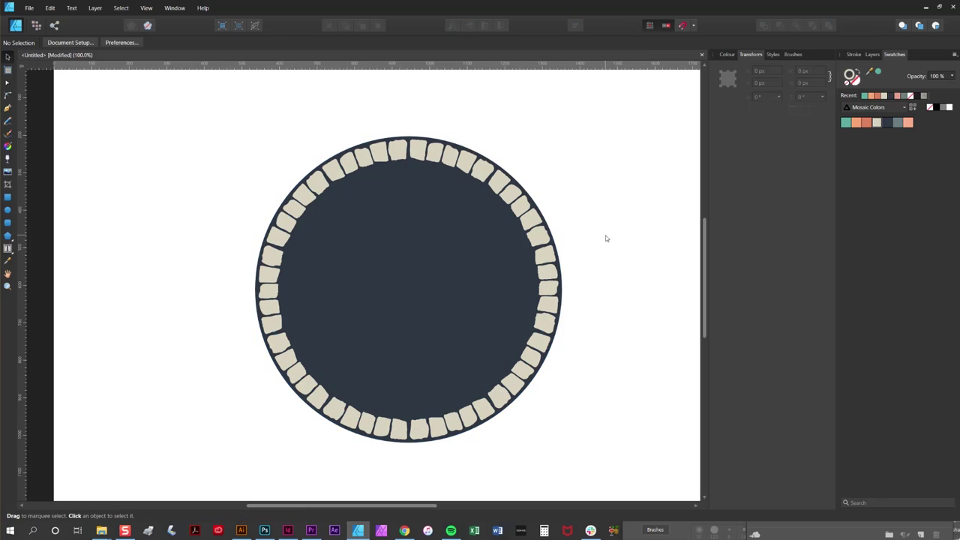
Step: Thicken the tile ring's outline to 22.3 pt
left_click(399, 156)
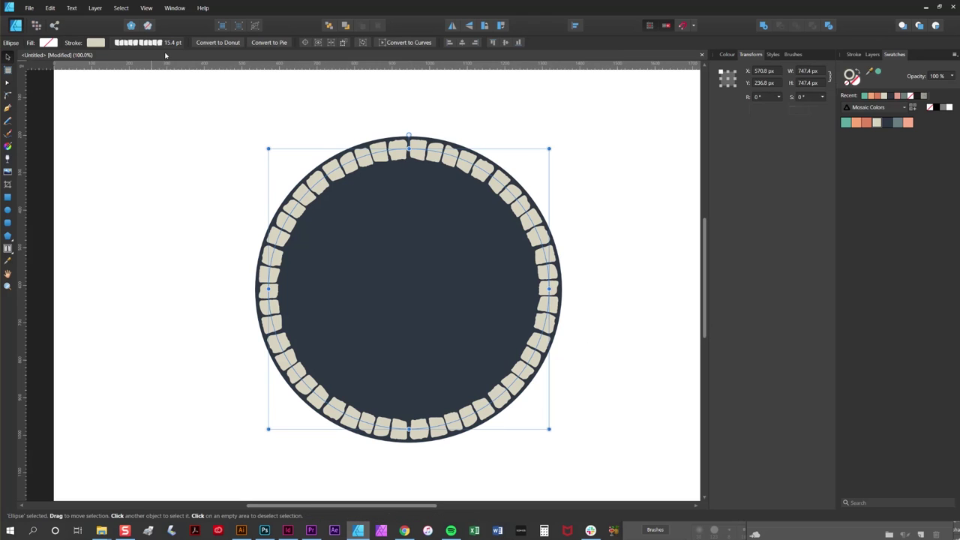
left_click(854, 54)
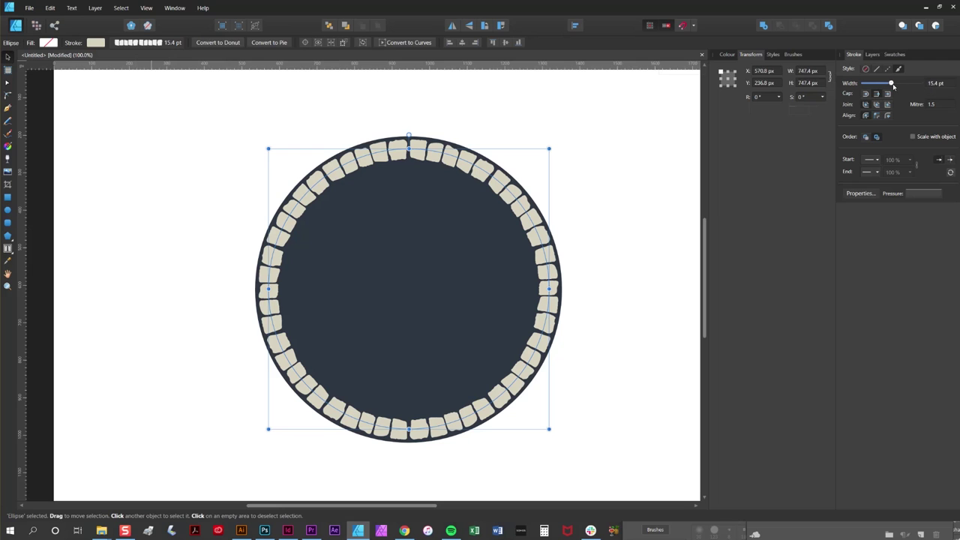
mouse_move(891, 83)
left_mouse_down()
mouse_move(900, 83)
mouse_move(879, 83)
mouse_move(892, 84)
left_mouse_up()
Step: Try several Mosaic Maker brushes on the ring, settling on the top square-tile brush
left_click(793, 54)
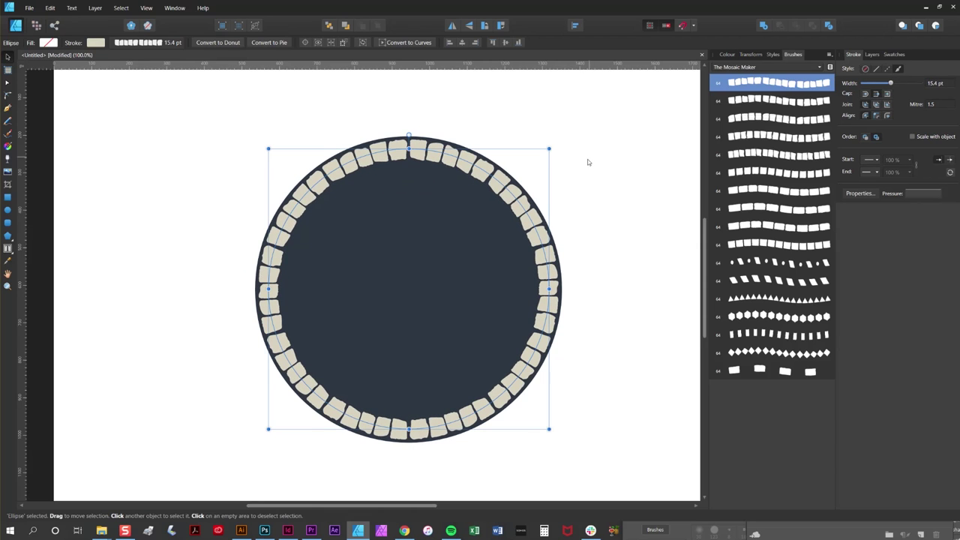
left_click(777, 105)
left_click(774, 125)
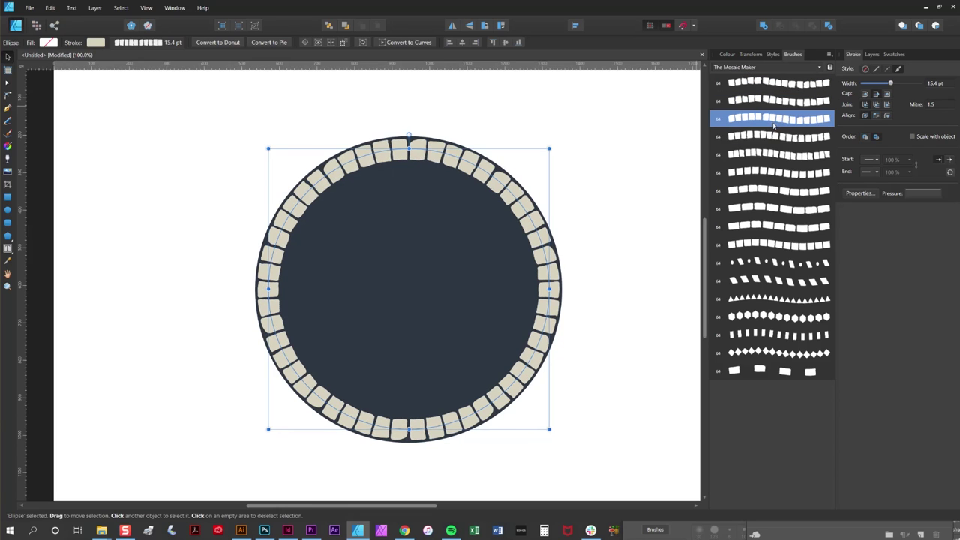
left_click(781, 139)
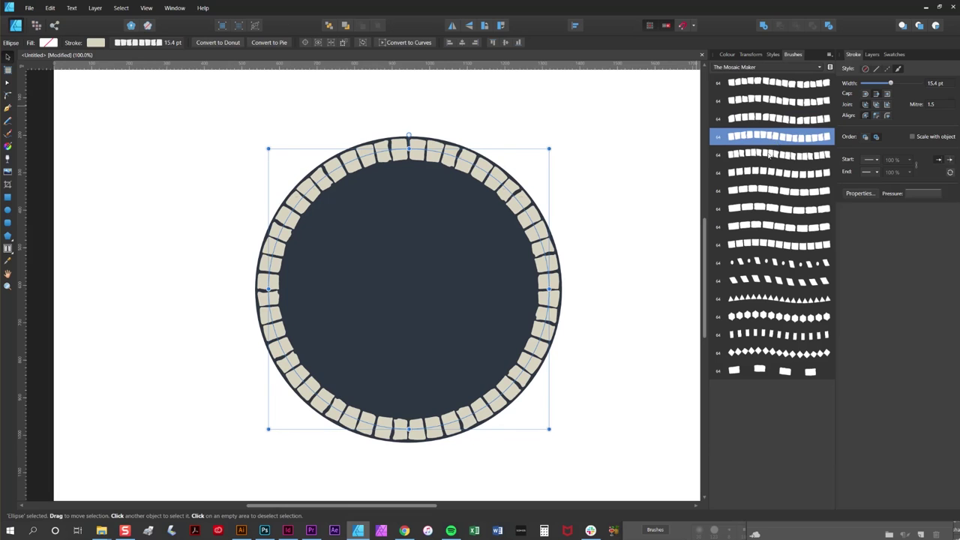
left_click(771, 156)
left_click(775, 172)
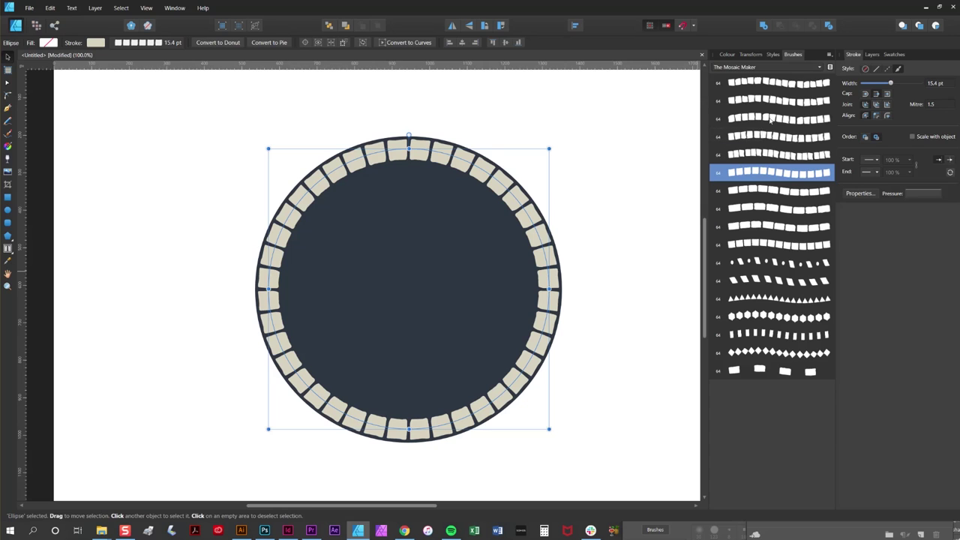
left_click(774, 121)
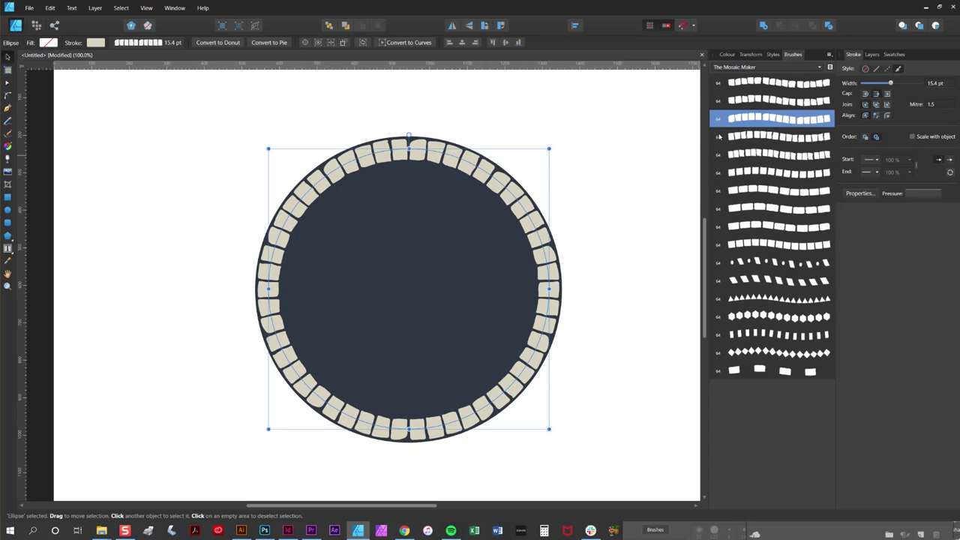
left_click(761, 86)
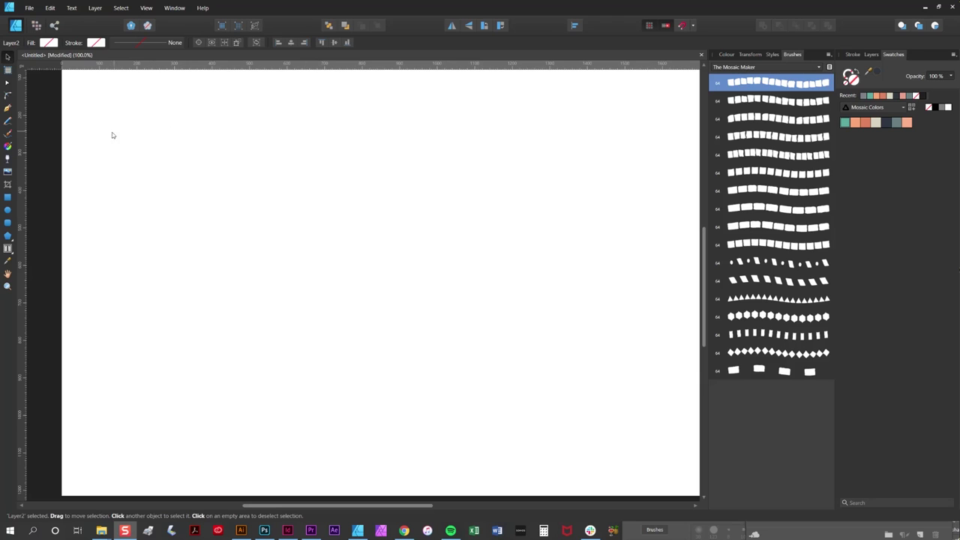
Step: Paint a wavy stroke across the page with a Mosaic Maker vector brush
left_click(9, 136)
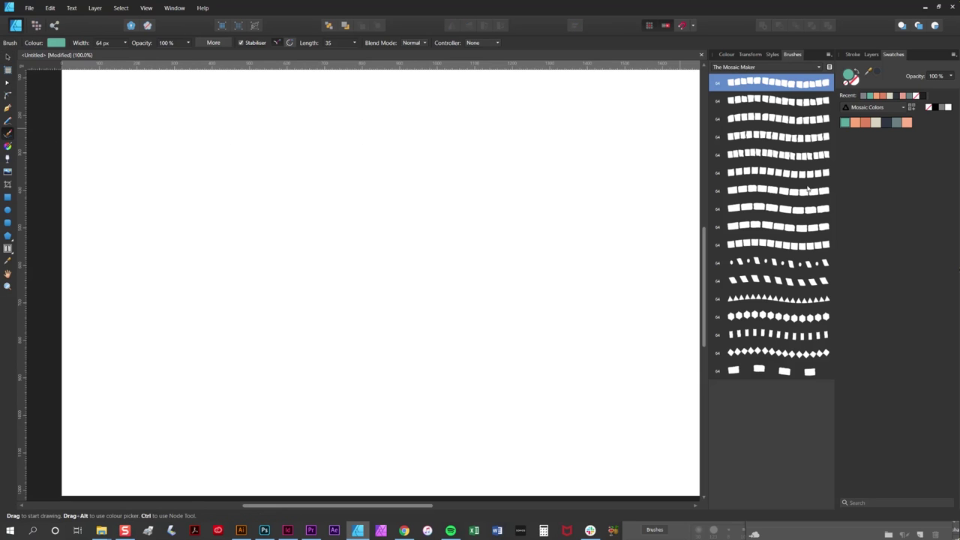
left_click(792, 138)
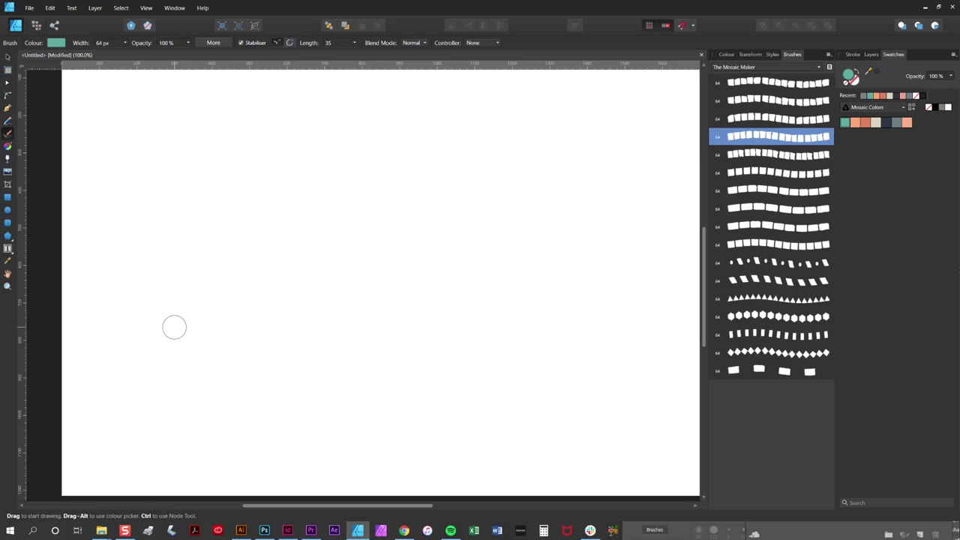
mouse_move(168, 337)
left_mouse_down()
mouse_move(181, 316)
mouse_move(244, 279)
mouse_move(353, 292)
mouse_move(461, 279)
mouse_move(536, 210)
left_mouse_up()
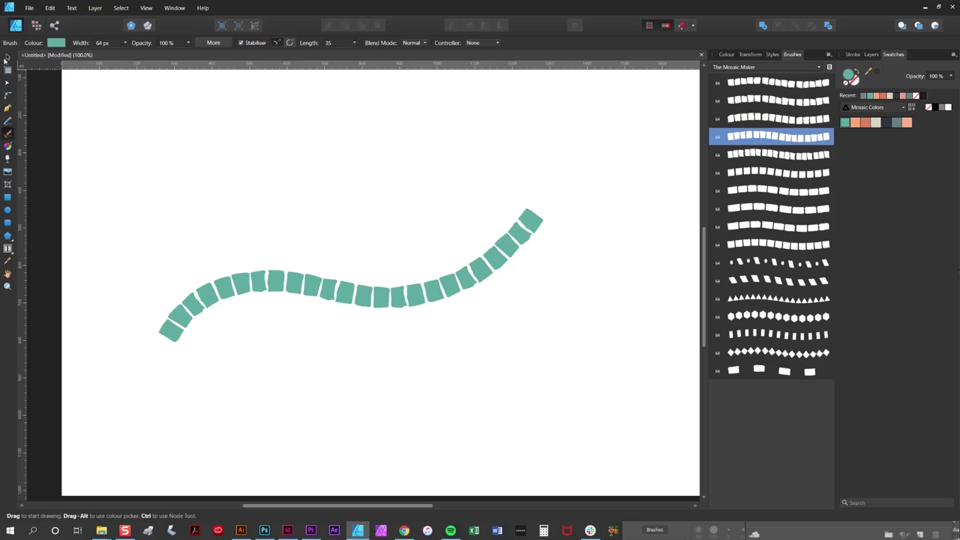
Step: Bend the stroke's middle node, extend its tail up-right, and recolour it dusty pink
left_click(9, 57)
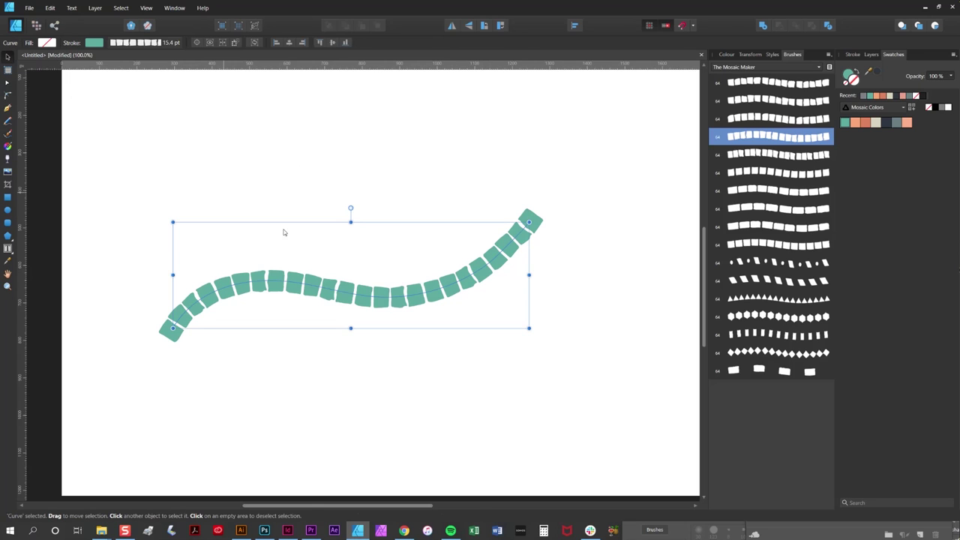
double_click(330, 293)
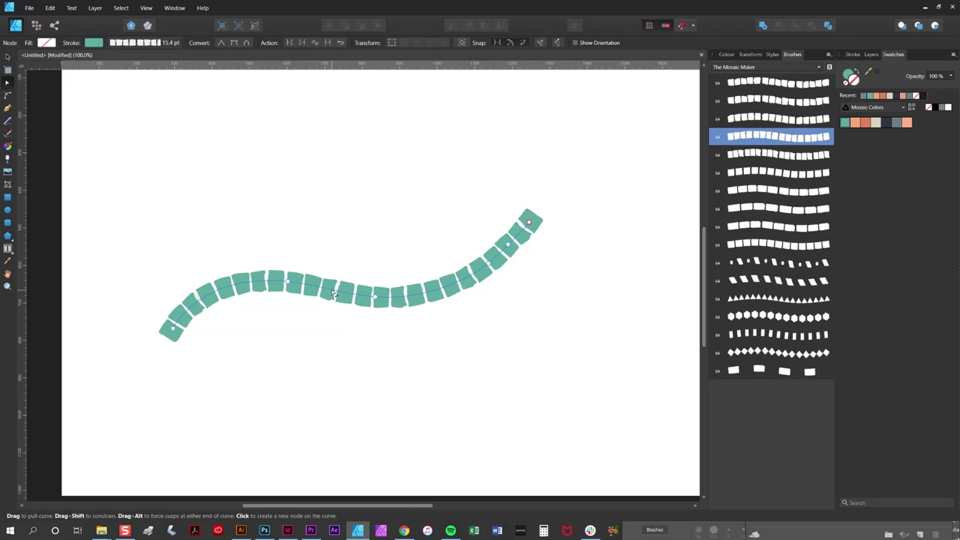
left_click(288, 285)
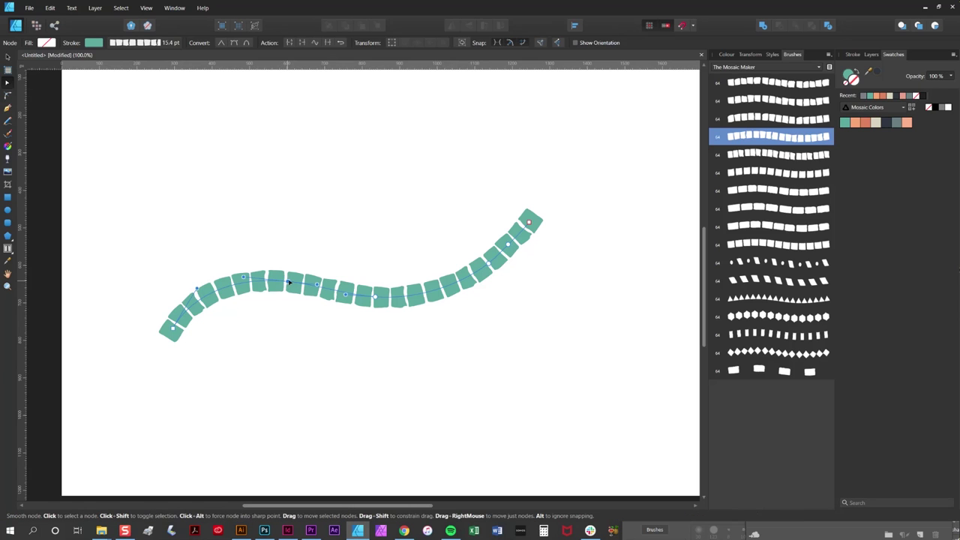
mouse_move(288, 282)
left_mouse_down()
mouse_move(289, 255)
mouse_move(285, 281)
left_mouse_up()
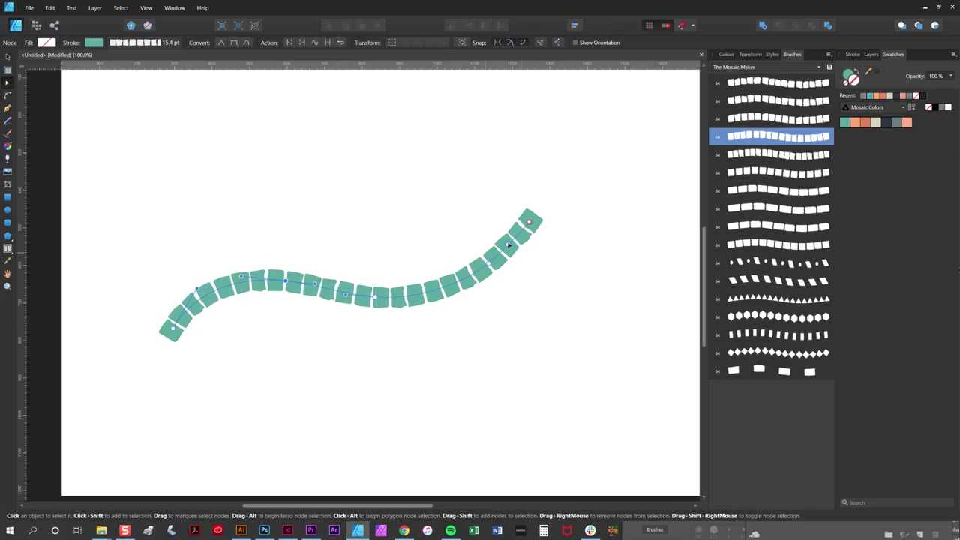
mouse_move(531, 223)
left_mouse_down()
mouse_move(597, 187)
mouse_move(541, 207)
left_mouse_up()
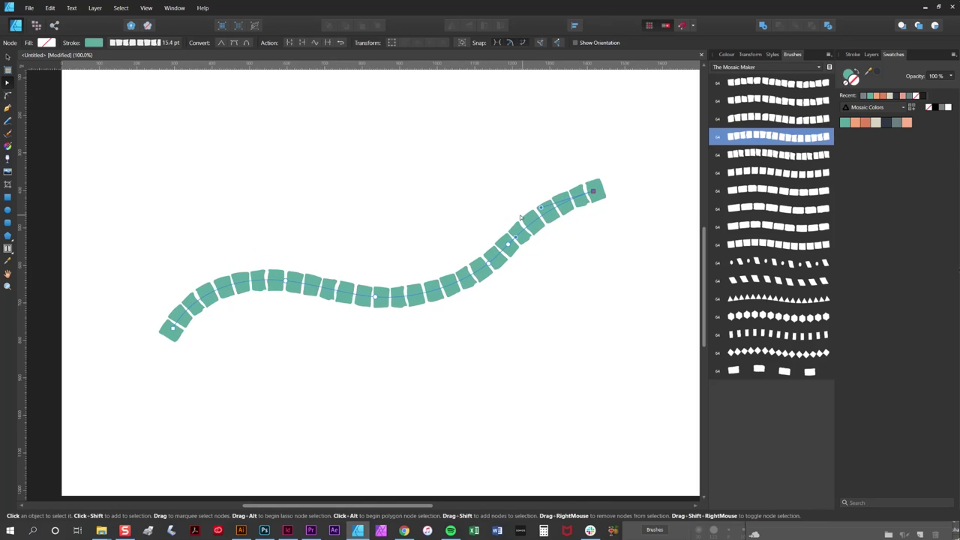
key("F6")
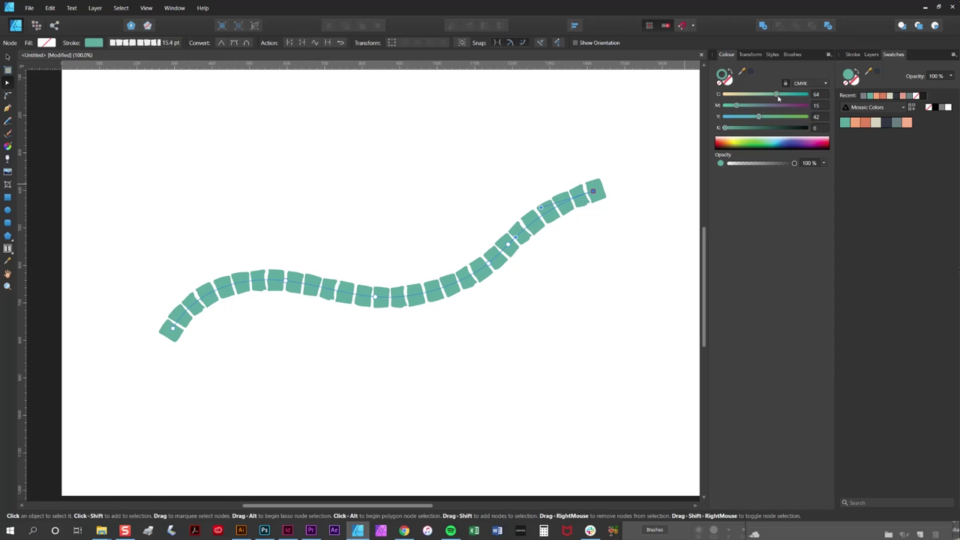
mouse_move(778, 96)
left_mouse_down()
mouse_move(739, 95)
mouse_move(779, 106)
mouse_move(746, 106)
mouse_move(778, 106)
left_mouse_up()
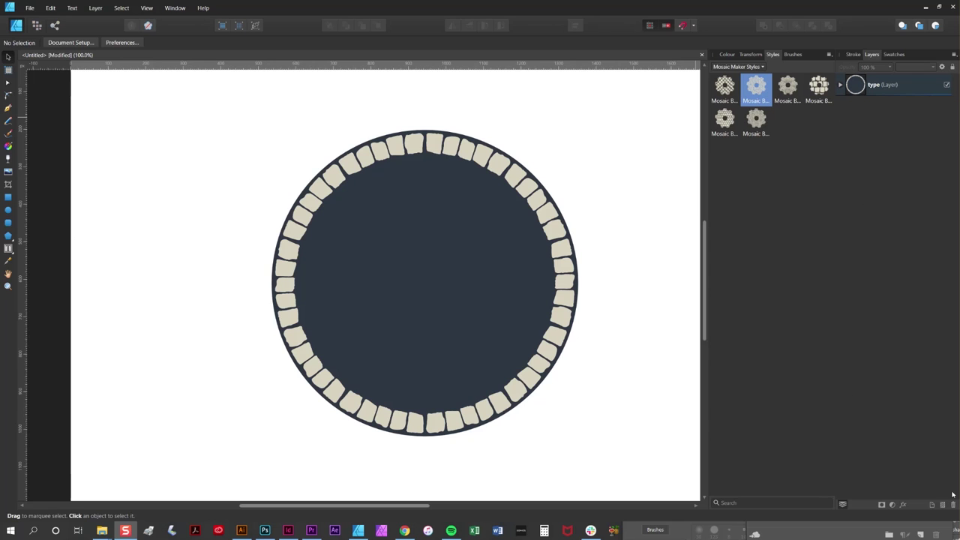
Step: Add an empty Layer1 above the type layer
left_click(931, 506)
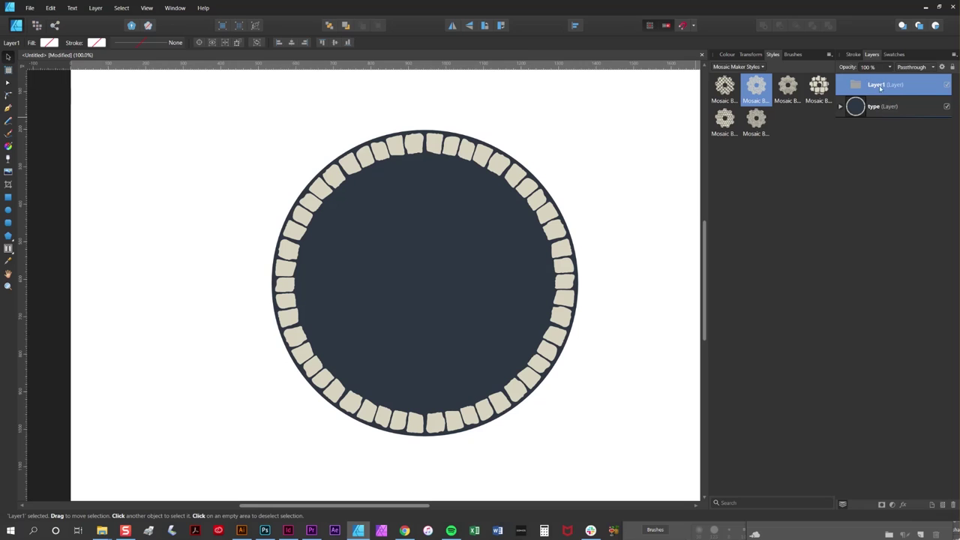
Step: Rename Layer1 to 'Fill'
double_click(883, 85)
type("Fill")
key("Return")
Step: Draw a circle filling the inside of the tile border and apply a hexagonal mosaic style
key("m")
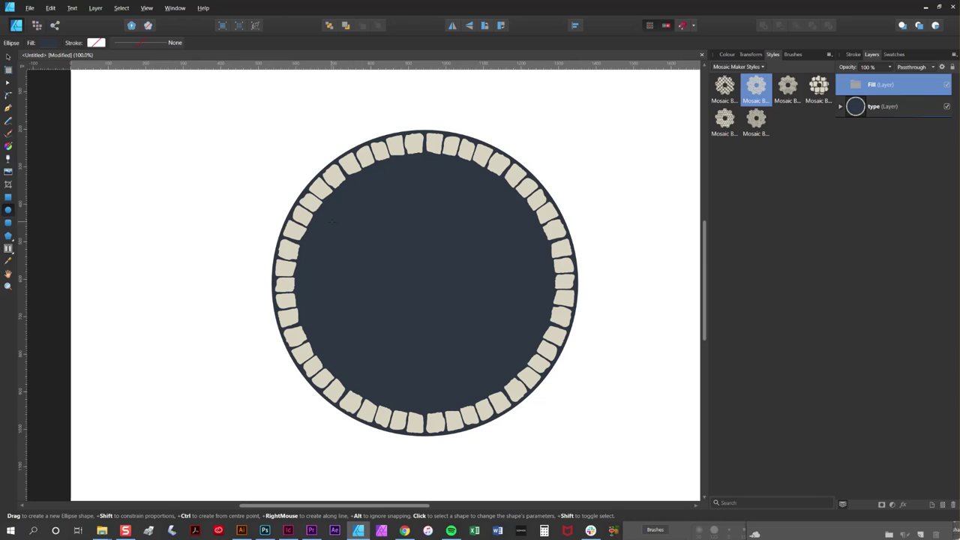
left_click_drag(314, 175, 552, 347)
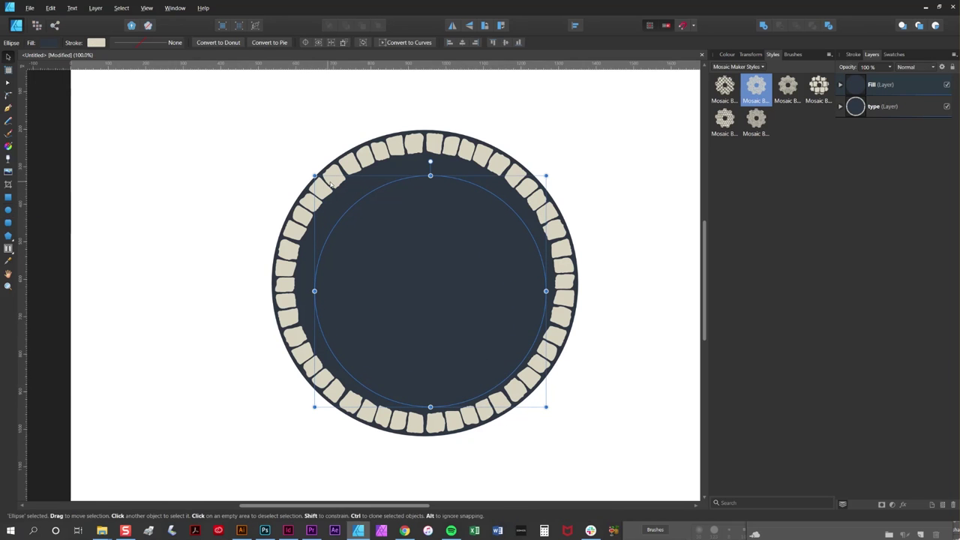
left_click_drag(311, 170, 297, 158)
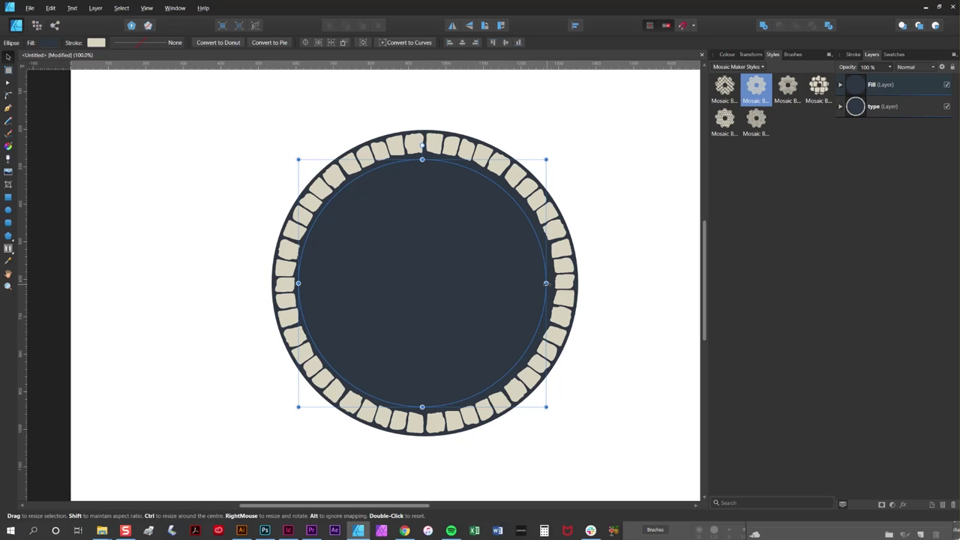
left_click_drag(546, 283, 551, 284)
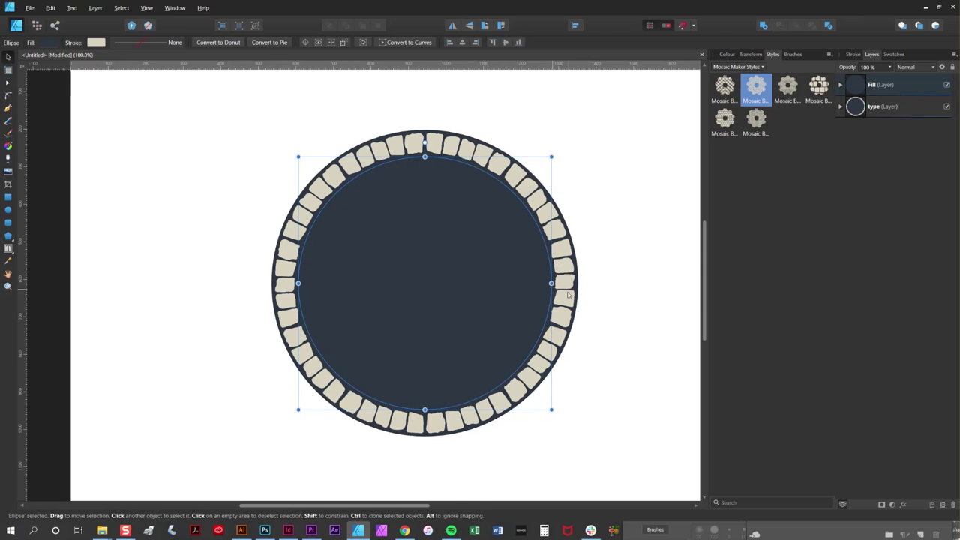
left_click(762, 90)
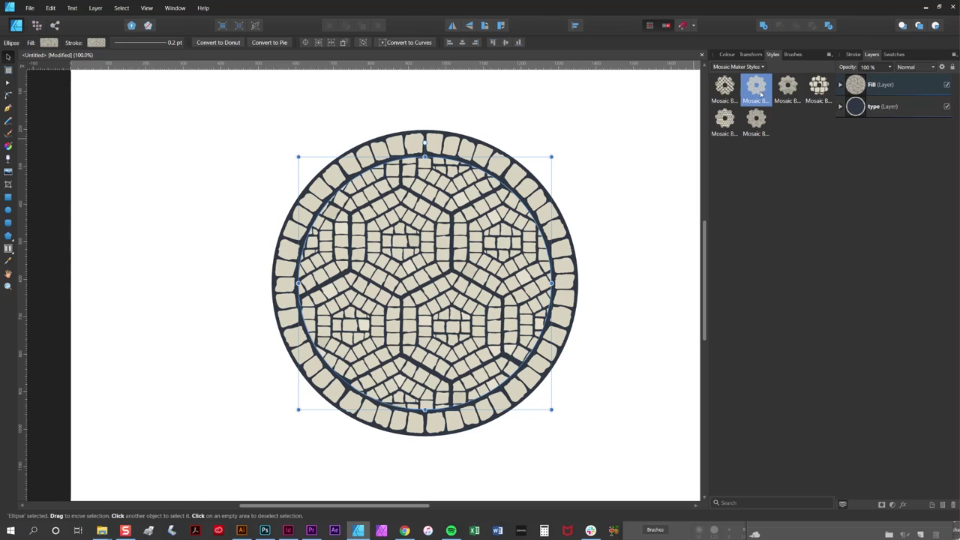
left_click(786, 90)
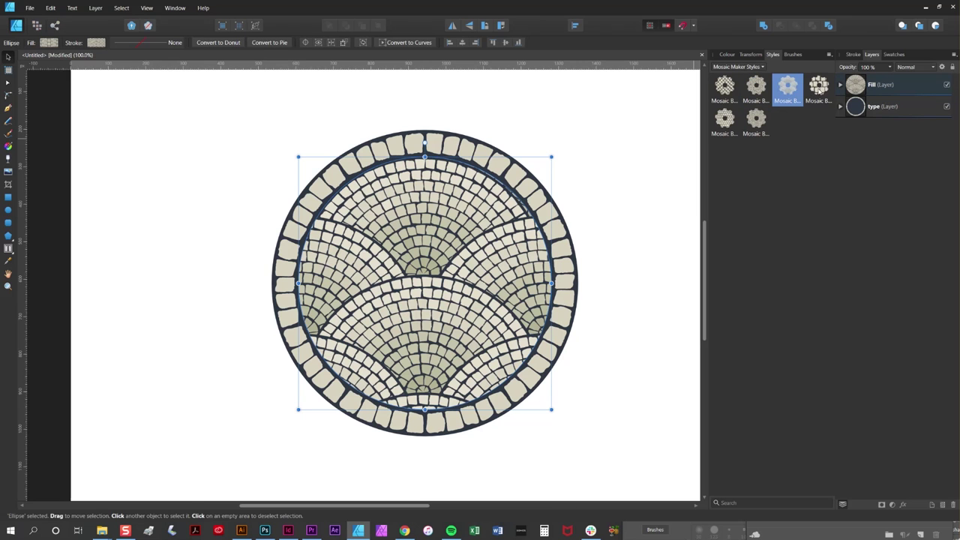
left_click(819, 90)
left_click(725, 120)
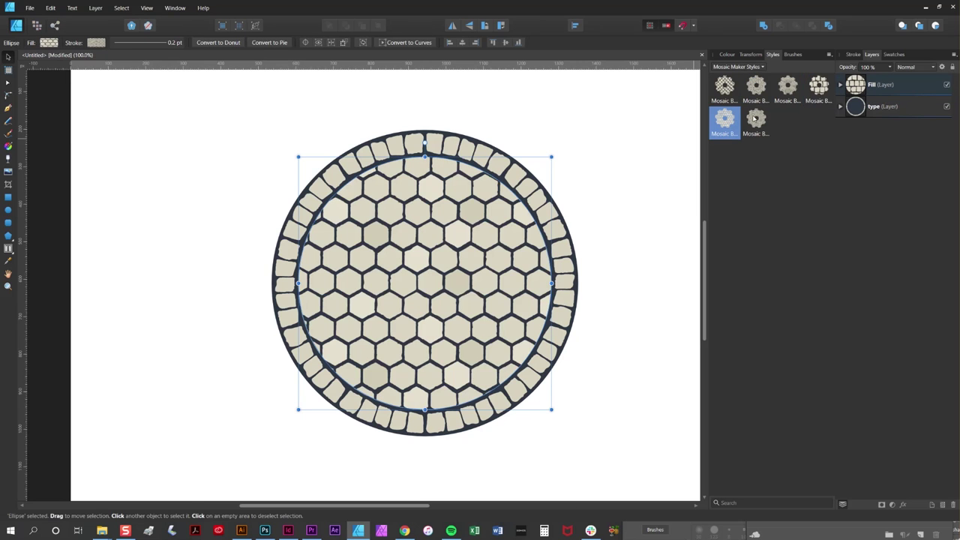
left_click(756, 120)
left_click(756, 87)
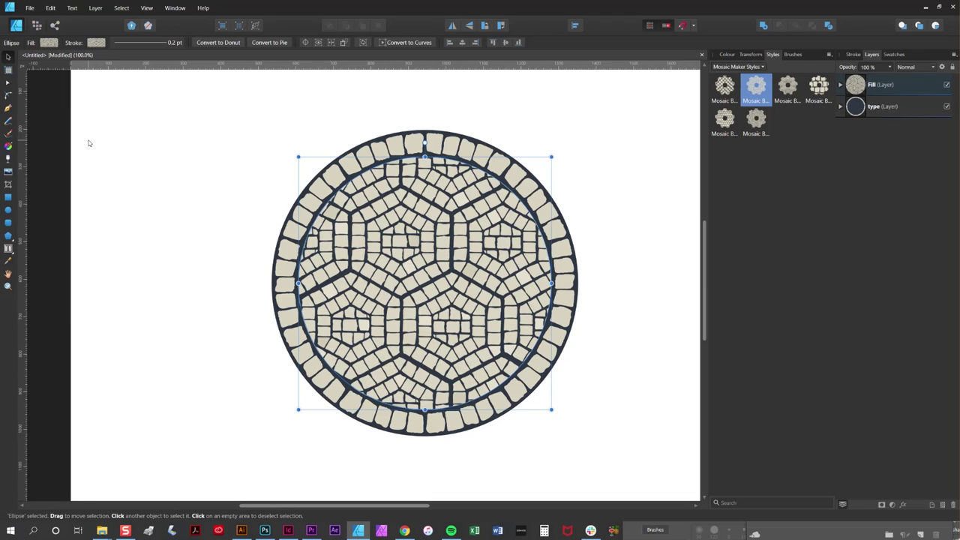
left_click(9, 146)
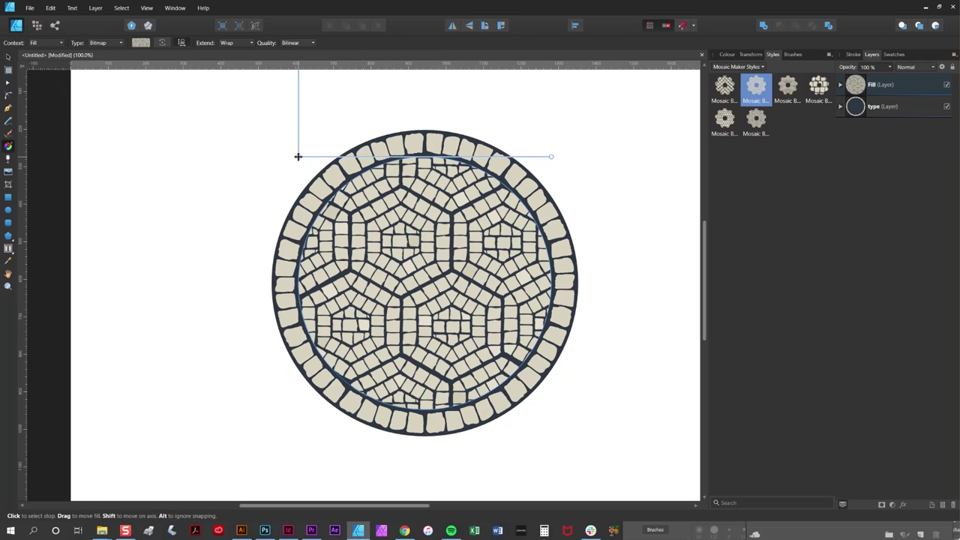
Step: Centre, rotate and shrink the mosaic bitmap fill, undoing two trial rescales
left_click_drag(298, 156, 424, 314)
left_click_drag(679, 314, 649, 314)
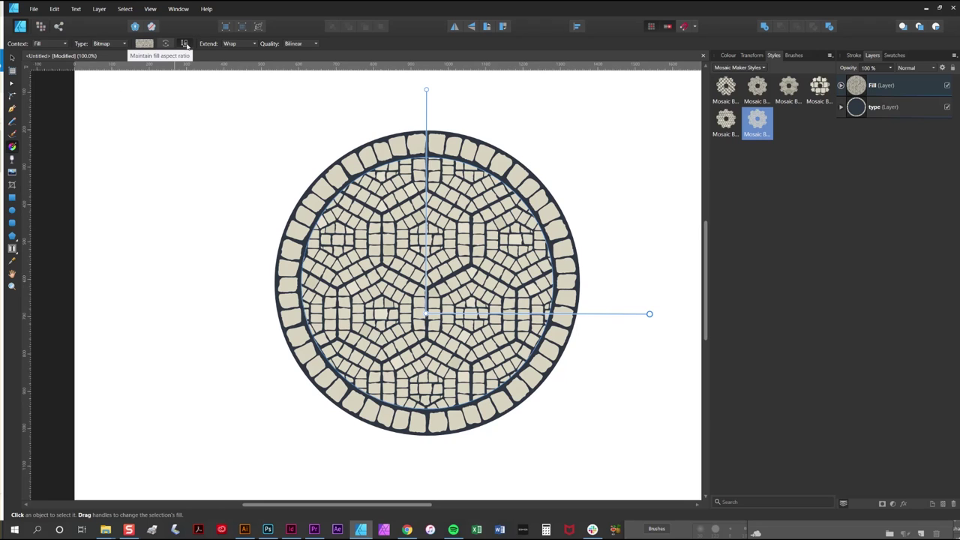
left_click(185, 43)
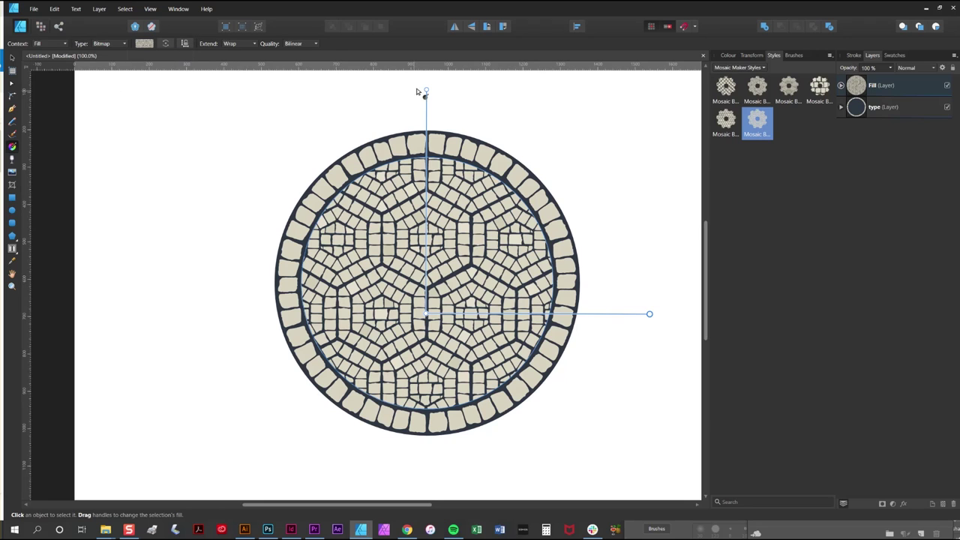
left_click_drag(426, 90, 428, 160)
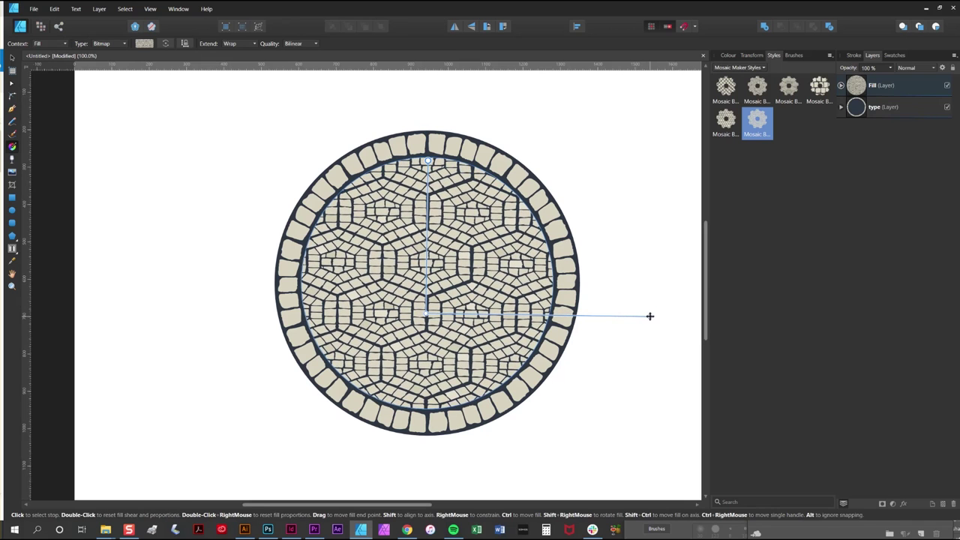
left_click_drag(650, 317, 613, 315)
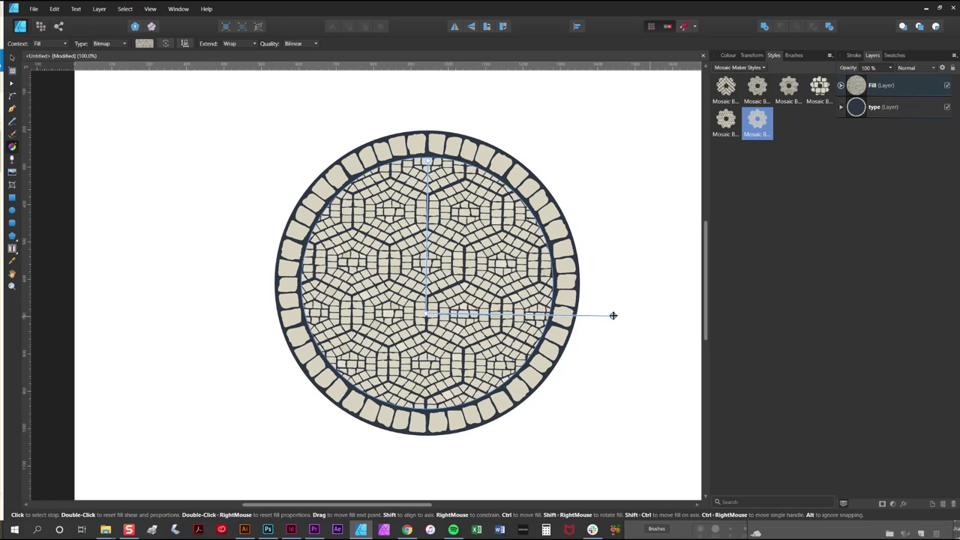
key("ctrl+z")
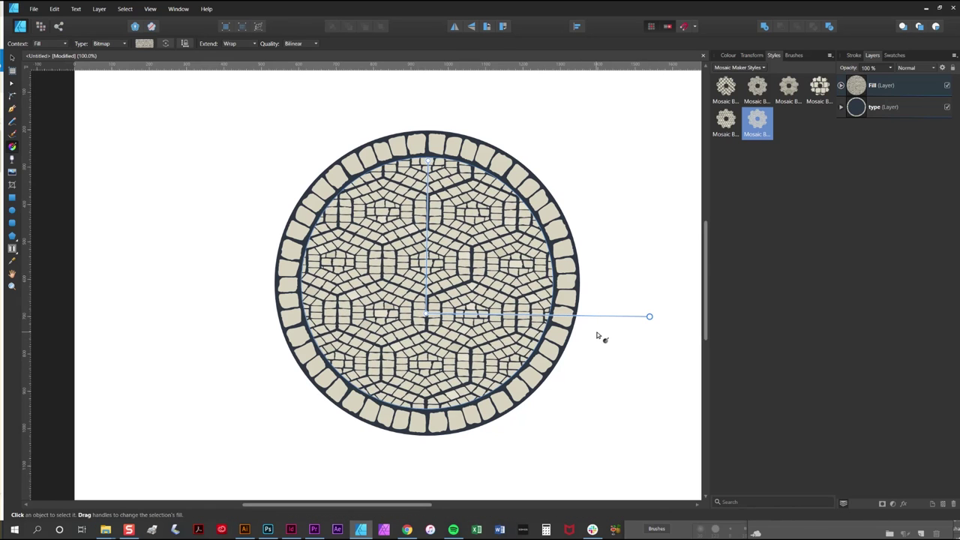
key("ctrl+z")
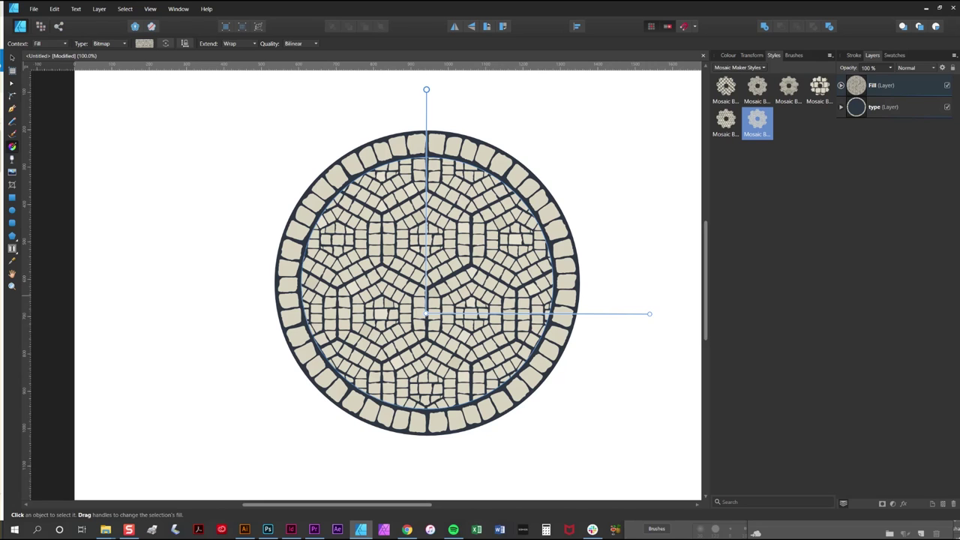
key("v")
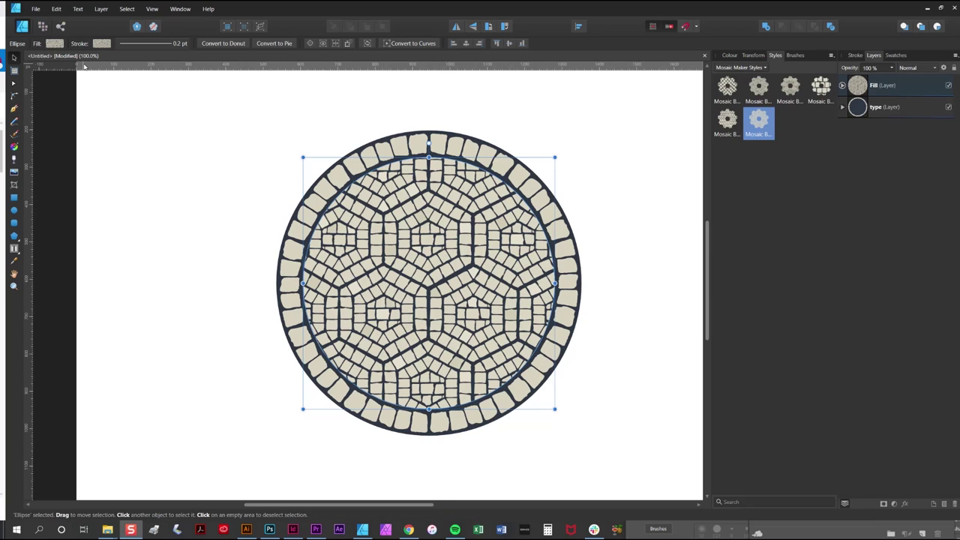
Step: Add a Recolour adjustment to the mosaic fill via Layer > New Adjustment
left_click(102, 11)
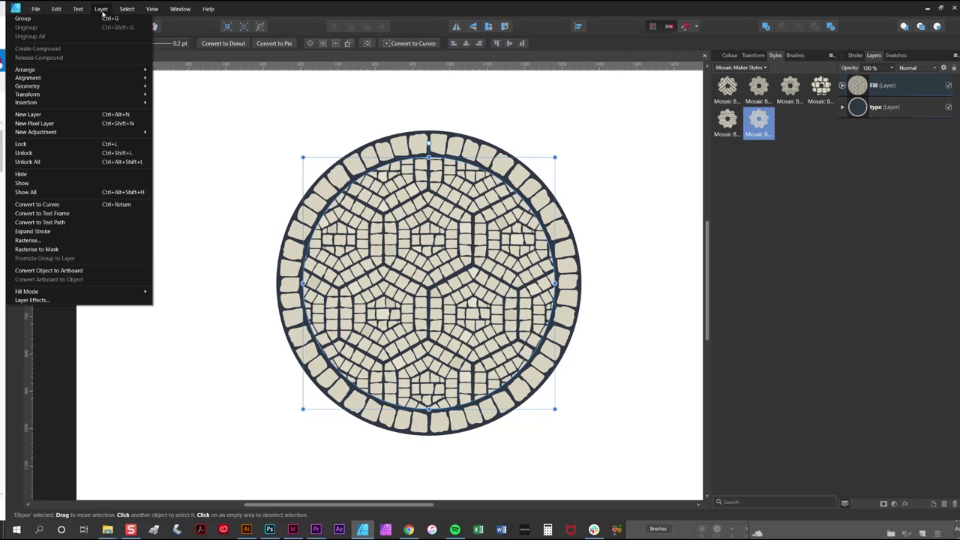
mouse_move(97, 136)
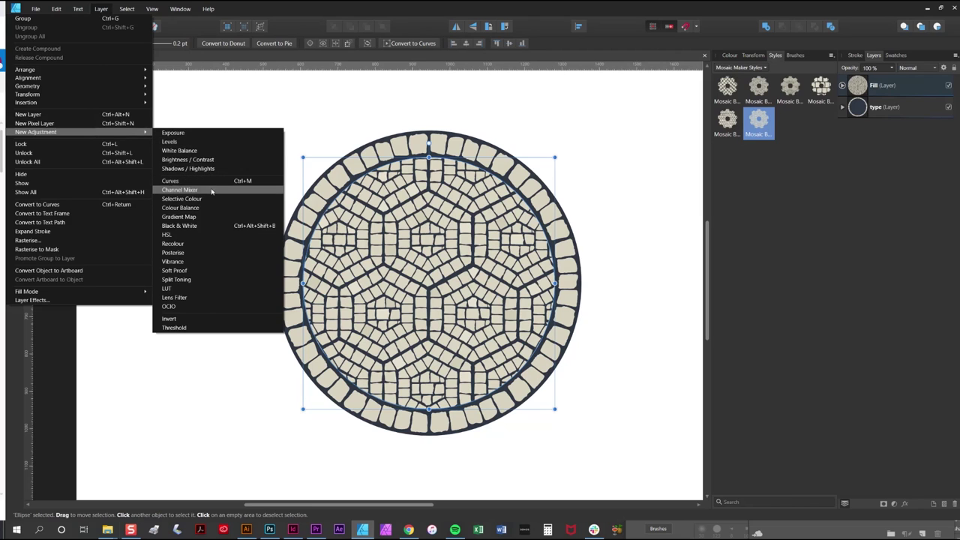
left_click(200, 244)
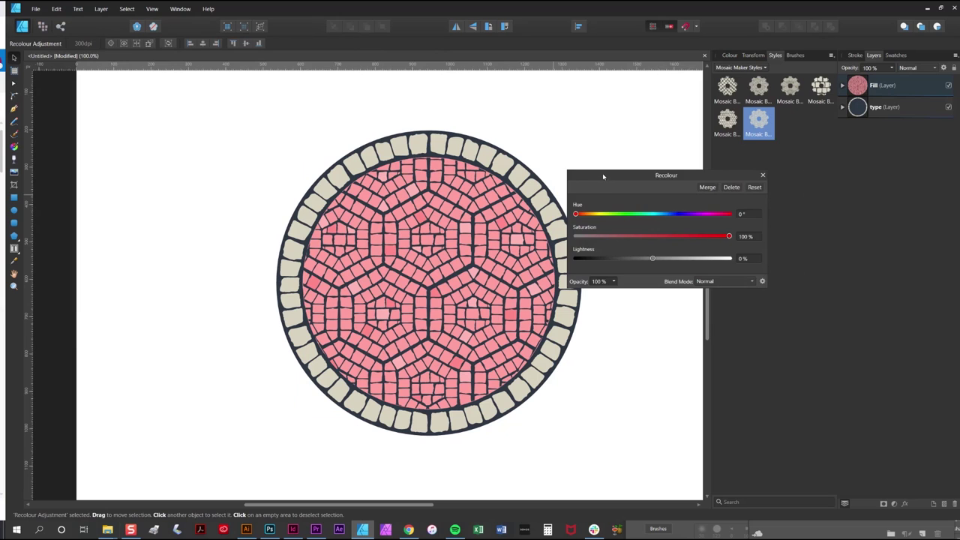
left_click_drag(604, 176, 614, 100)
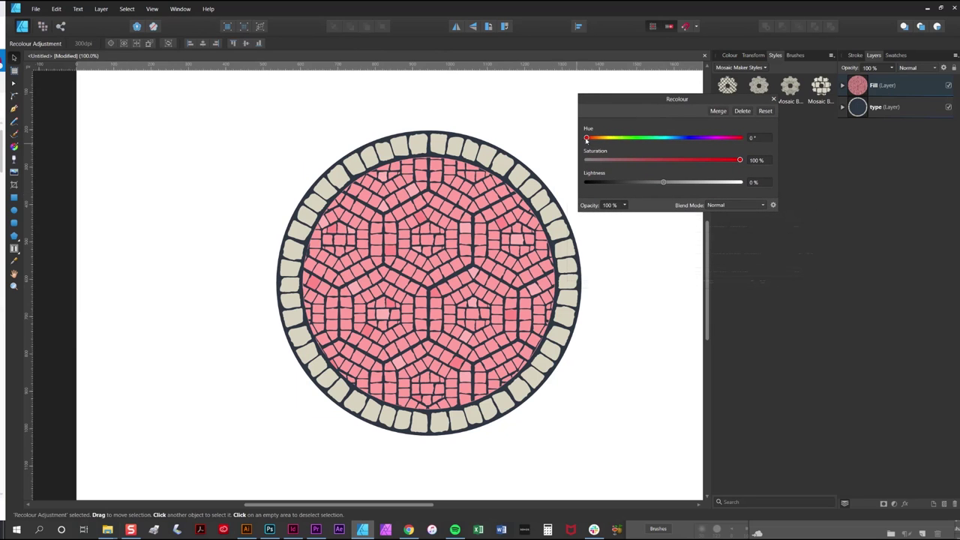
Step: Try several hues, then settle on hue 0°, saturation 79%, lightness -2%
left_click_drag(586, 138, 662, 183)
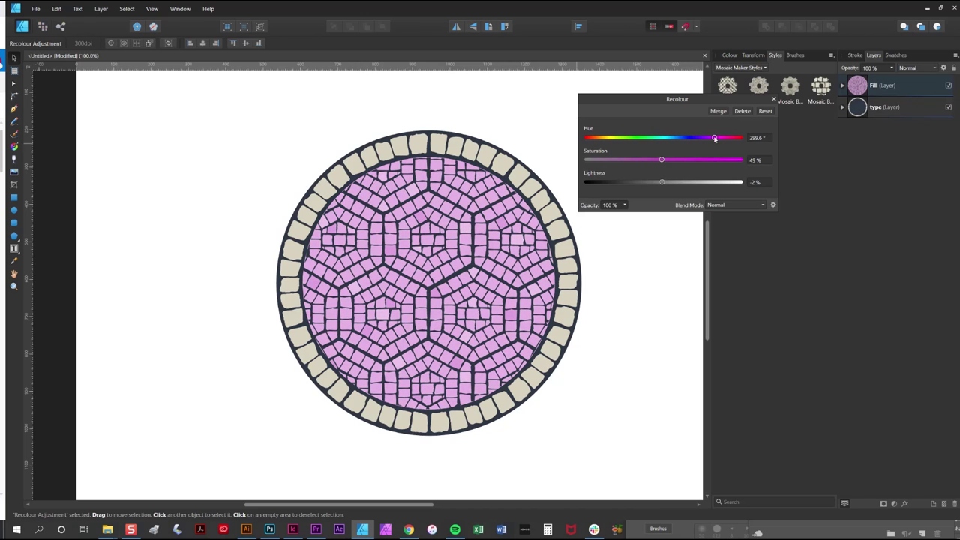
left_click_drag(714, 138, 691, 141)
left_click_drag(691, 139, 586, 138)
left_click_drag(661, 160, 707, 160)
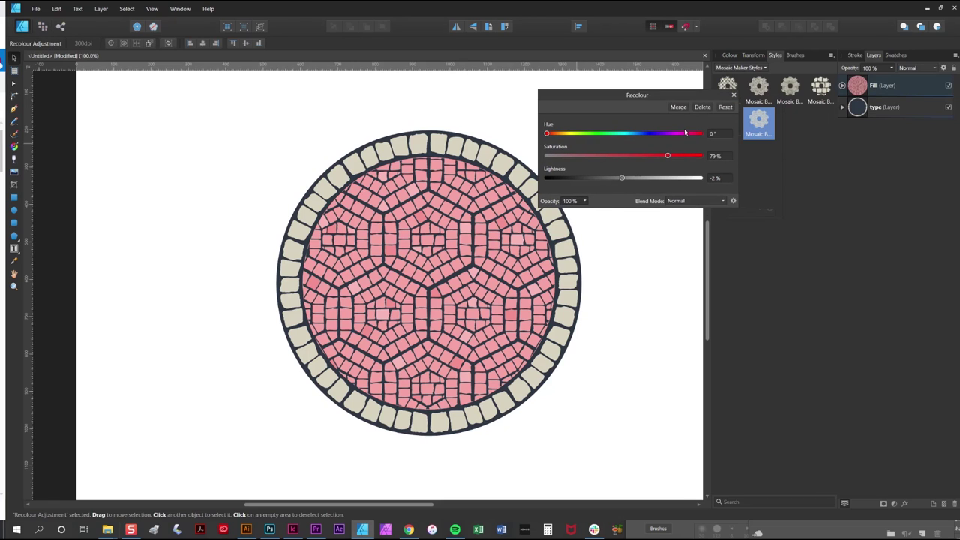
left_click(734, 96)
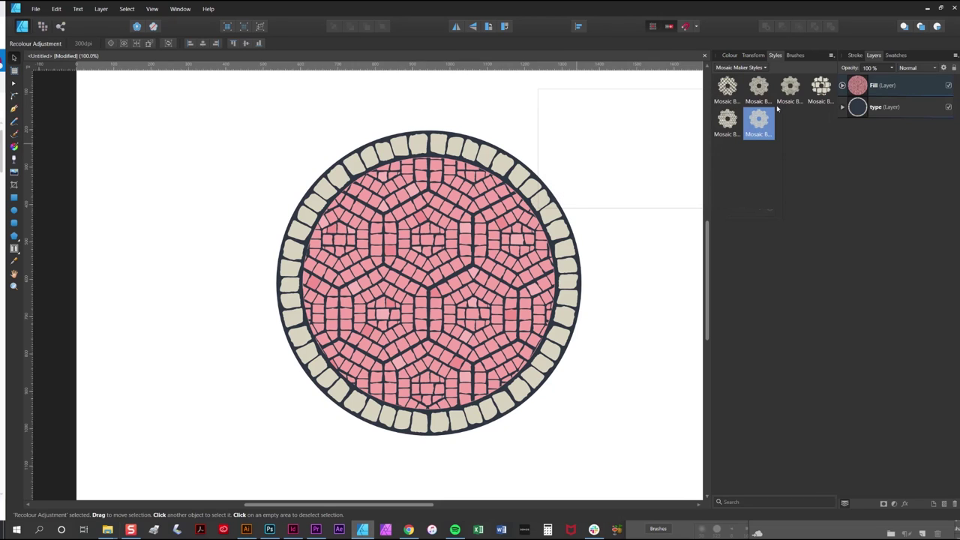
Step: Delete the Recolour adjustment inside the Fill layer so the mosaic tiles return to cream
left_click(843, 86)
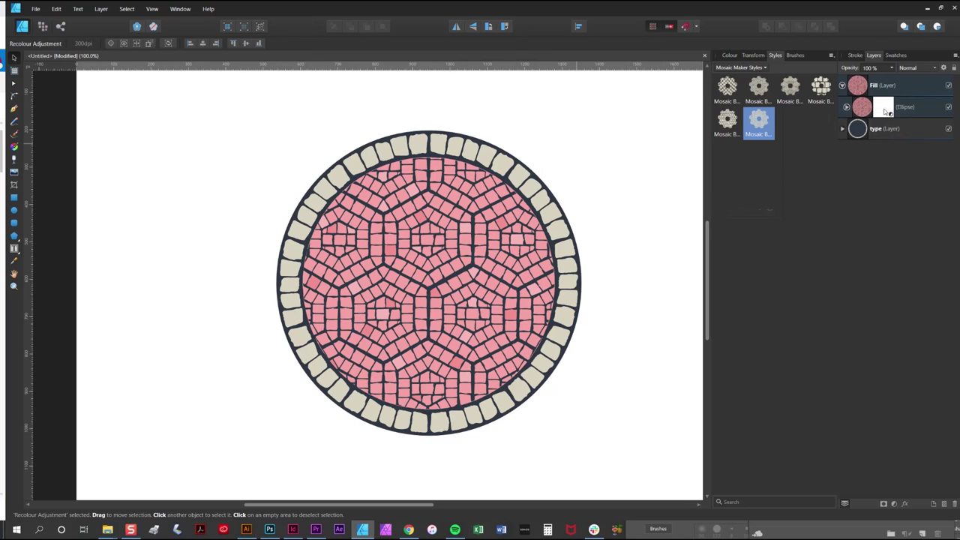
double_click(886, 110)
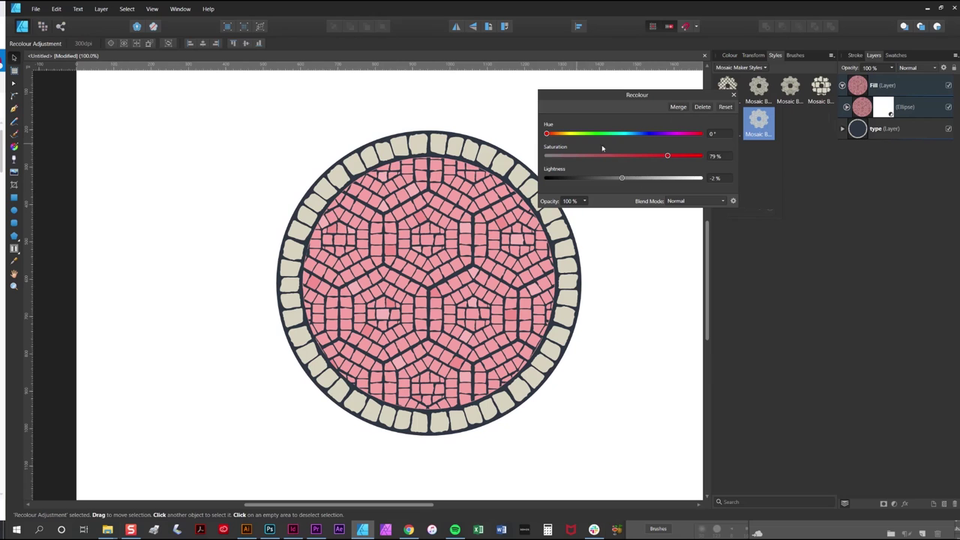
mouse_move(548, 135)
left_mouse_down()
mouse_move(601, 133)
mouse_move(545, 134)
left_mouse_up()
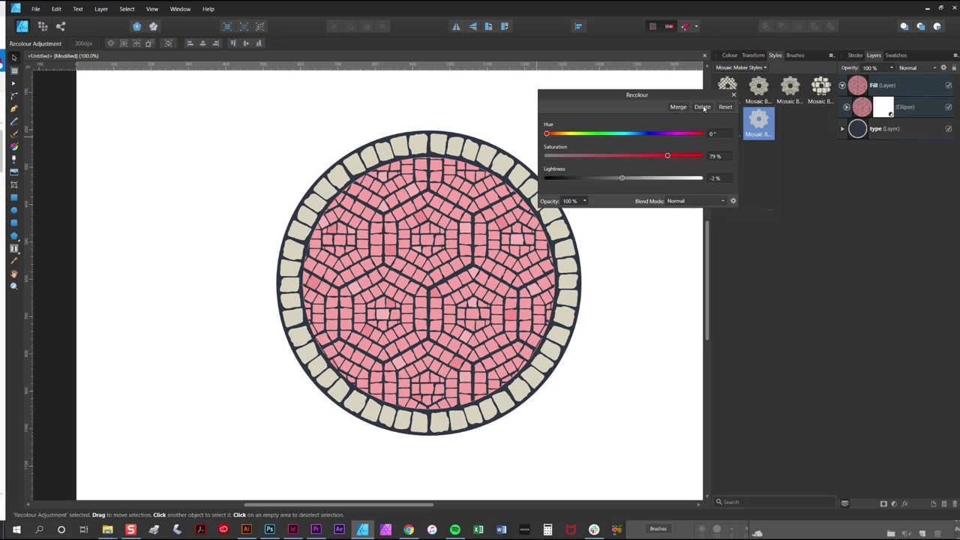
left_click(703, 107)
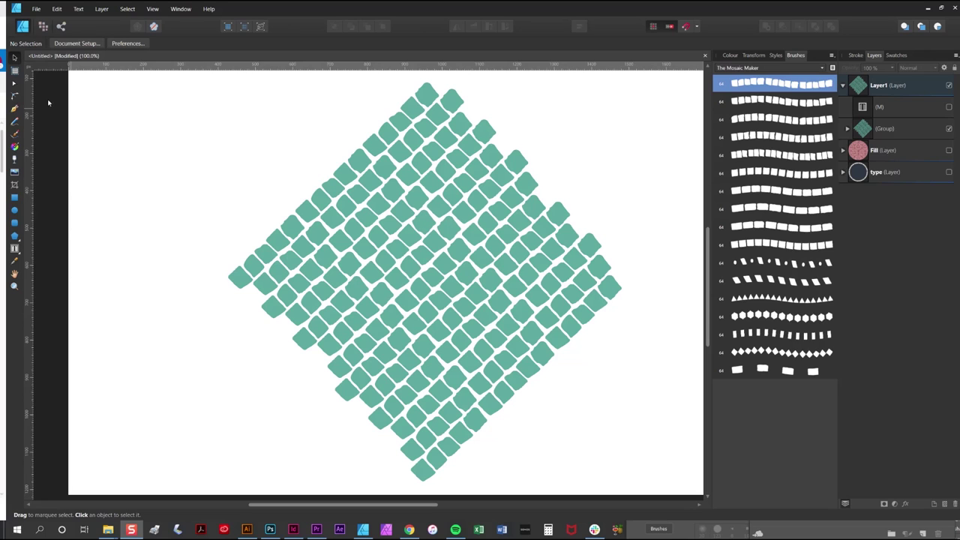
Step: Inspect the diagonal brush-stroke rows of mosaic tiles with the Node tool
left_click(15, 84)
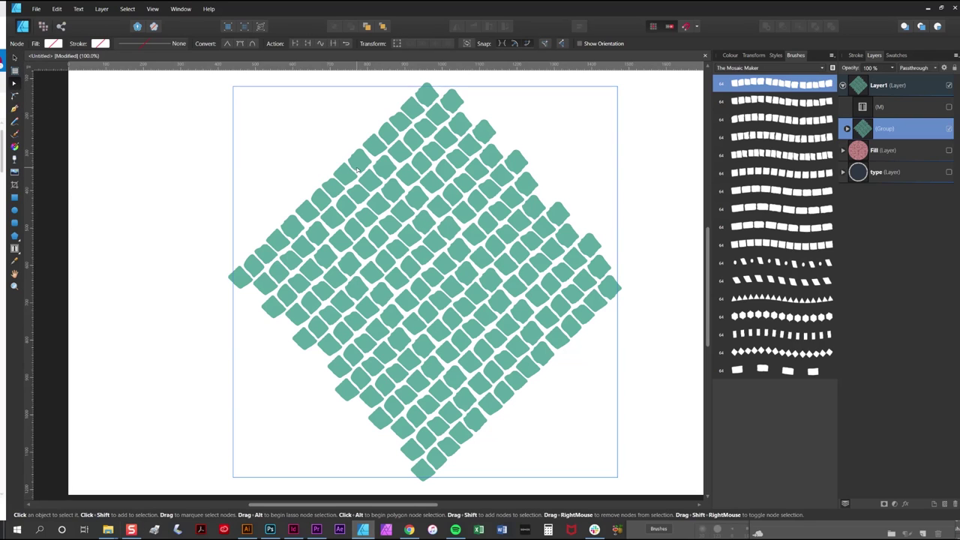
left_click(357, 173)
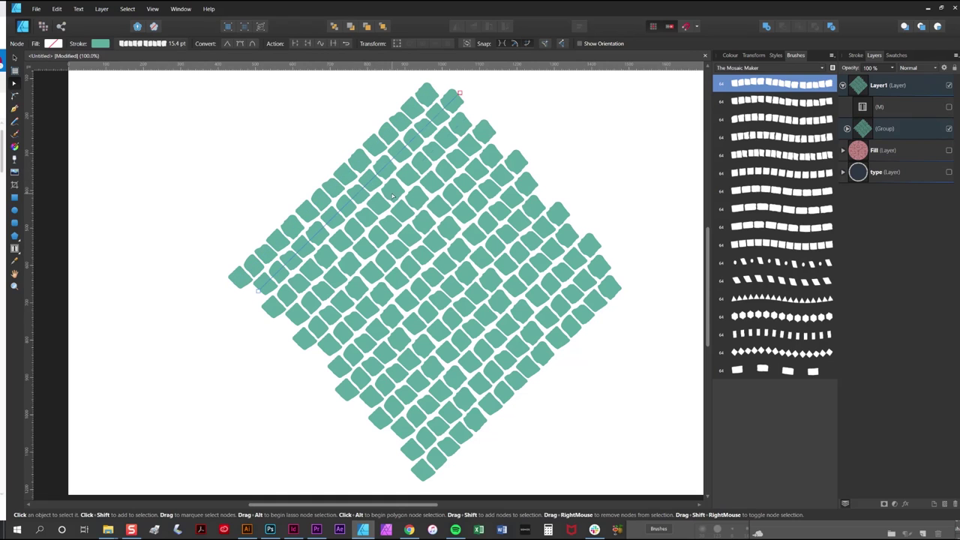
left_click(430, 226)
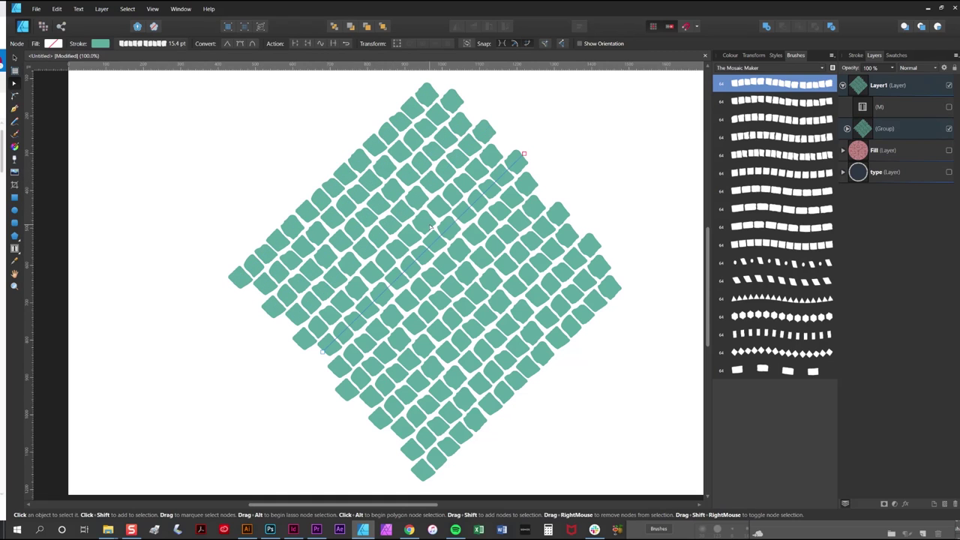
left_click(451, 261)
left_click(518, 293)
left_click(531, 288)
Step: Show the M text layer and drag the teal tile (Group) onto the (M) layer to clip it
left_click(949, 107)
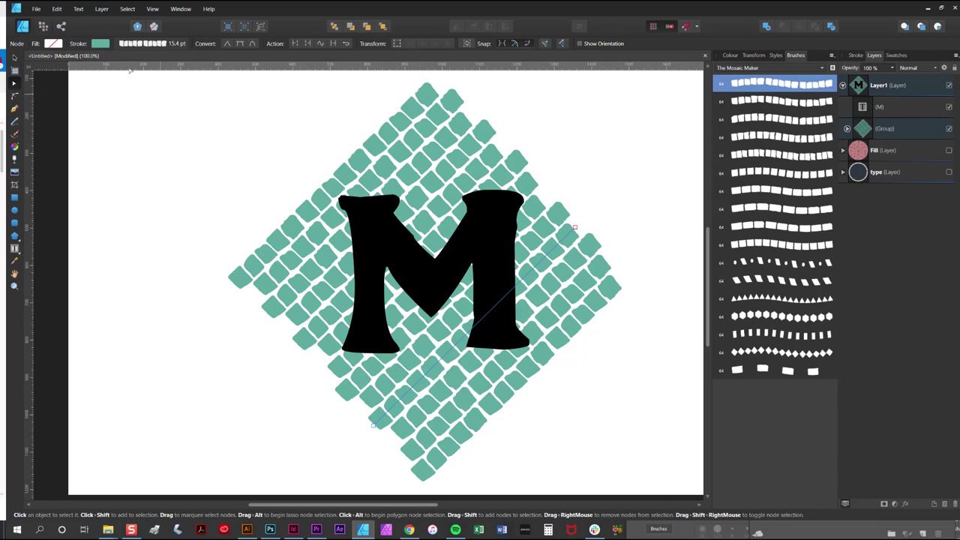
left_click(15, 58)
left_click(490, 229)
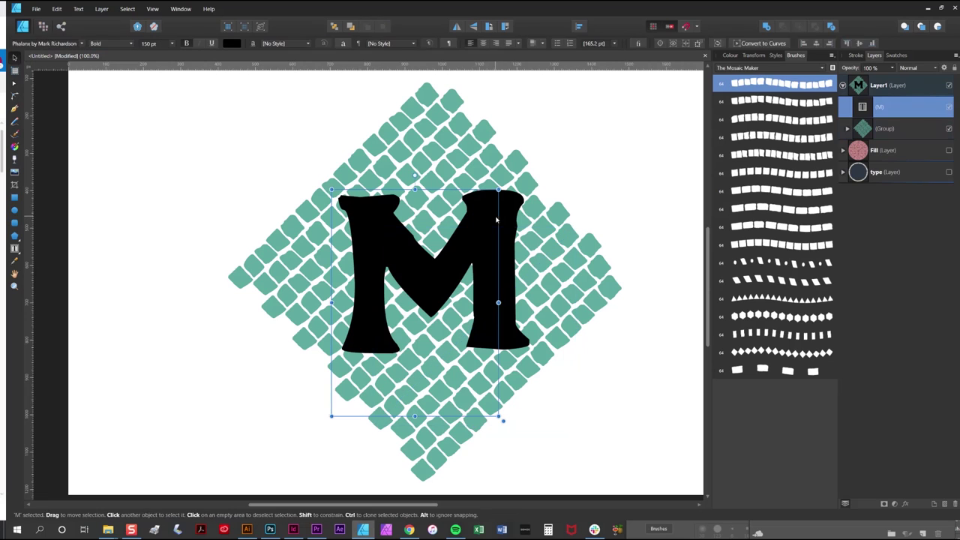
key("ctrl+a")
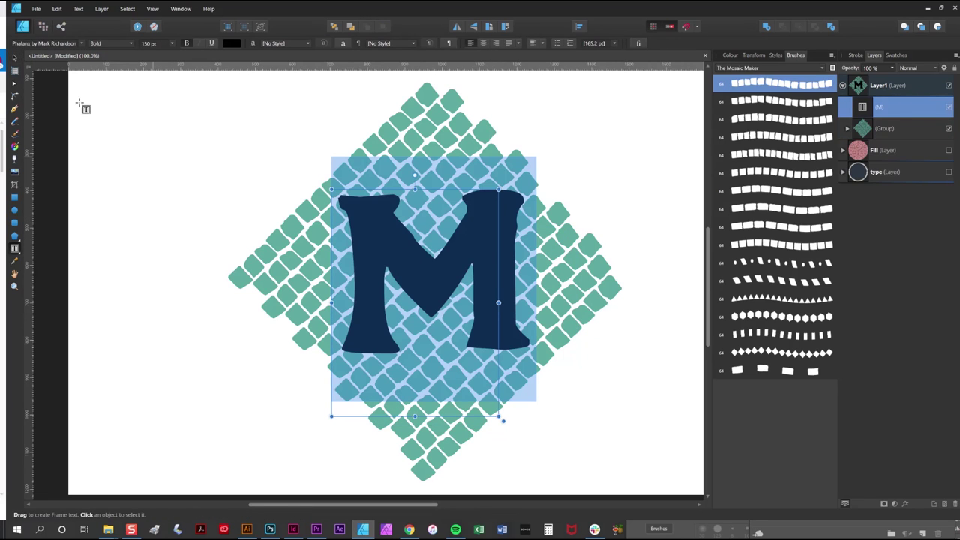
left_click(15, 58)
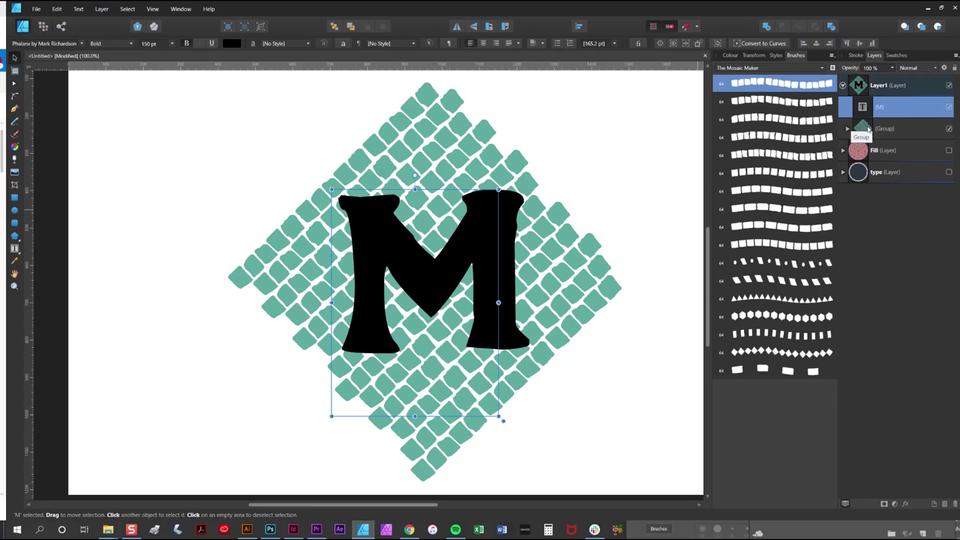
left_click(869, 129)
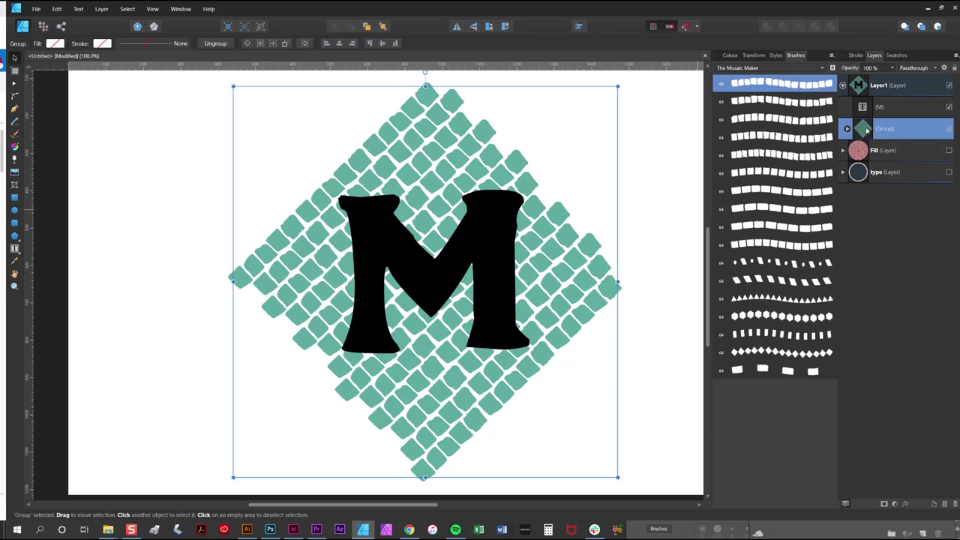
left_click_drag(867, 125, 884, 108)
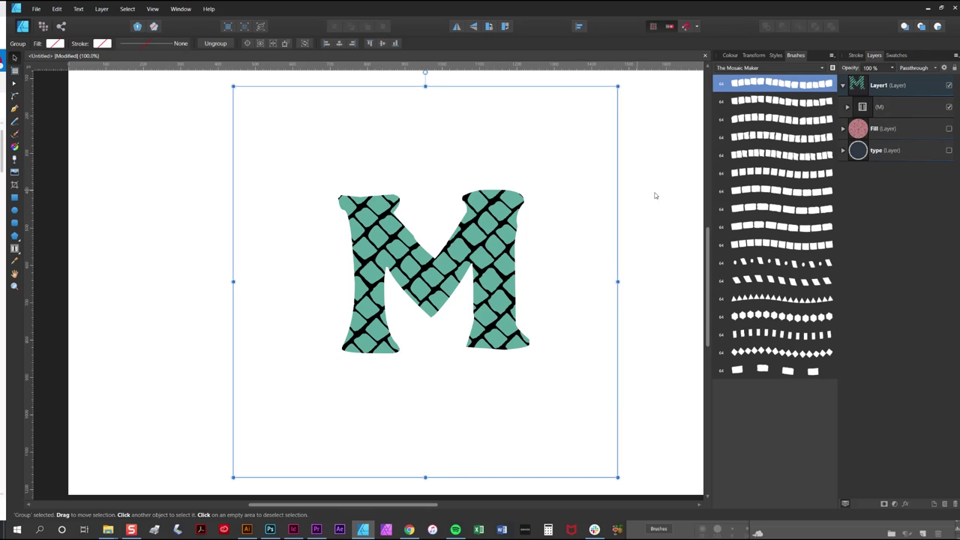
Step: Lower the letter M's K slider in the Colour panel, then set its stroke to None
left_click(865, 114)
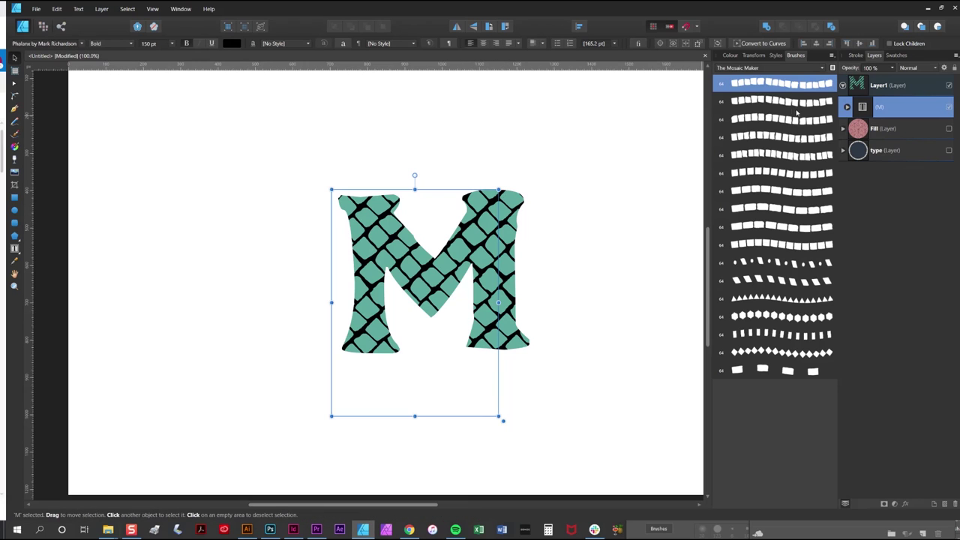
left_click(732, 60)
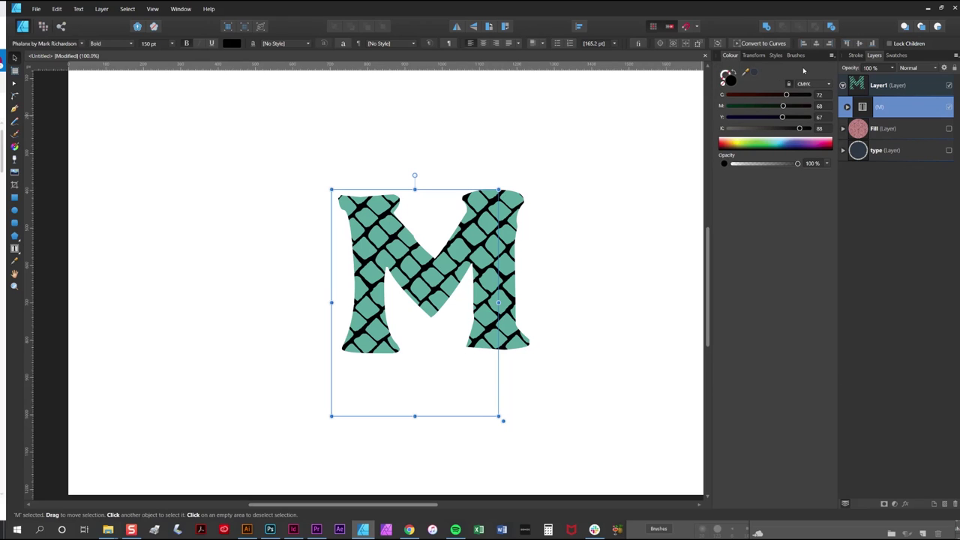
left_click_drag(800, 130, 765, 94)
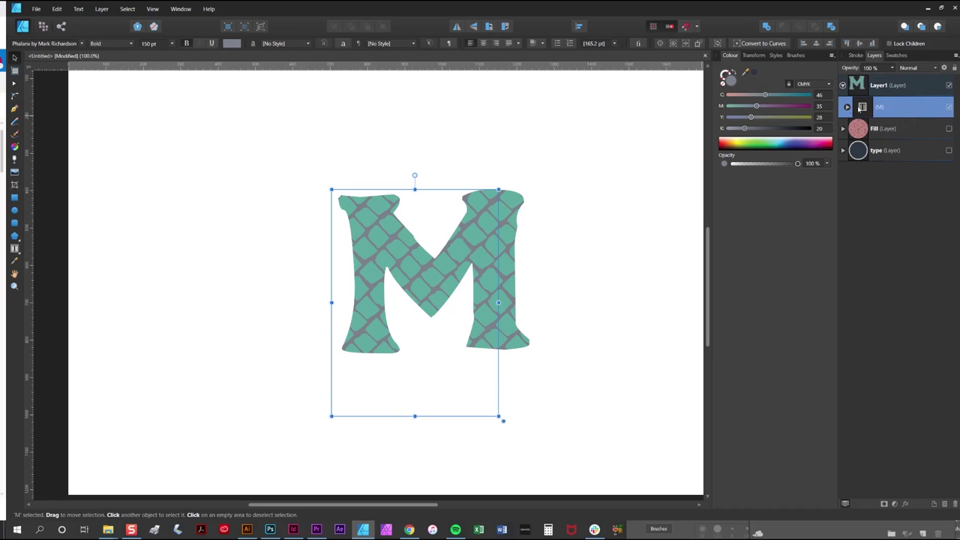
left_click(725, 85)
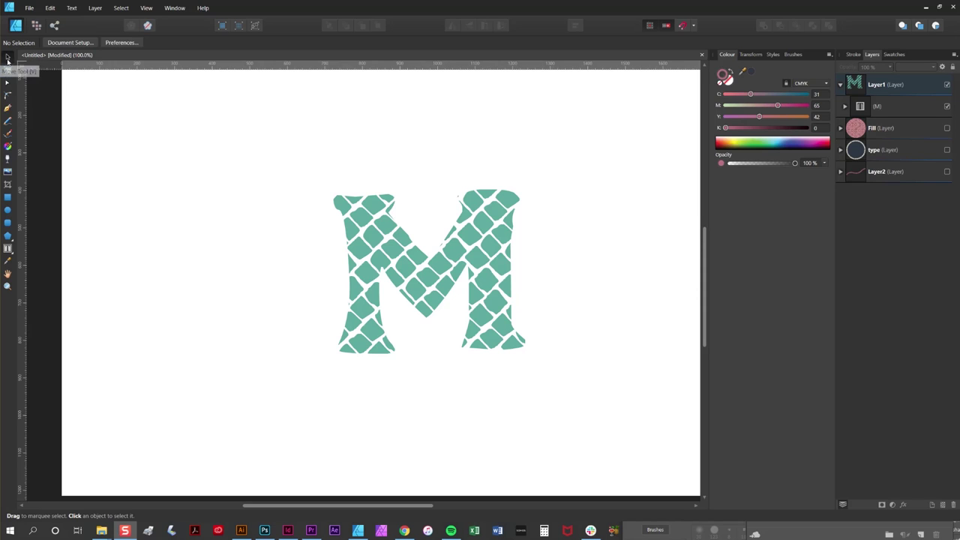
Step: Drag the (Group) nested in the (M) layer up and right, then deselect
left_click(844, 107)
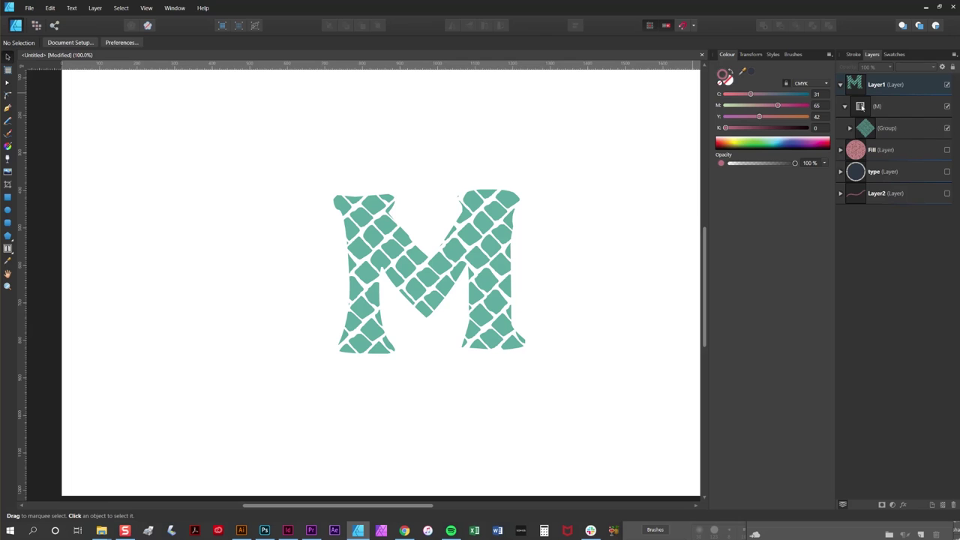
left_click(904, 131)
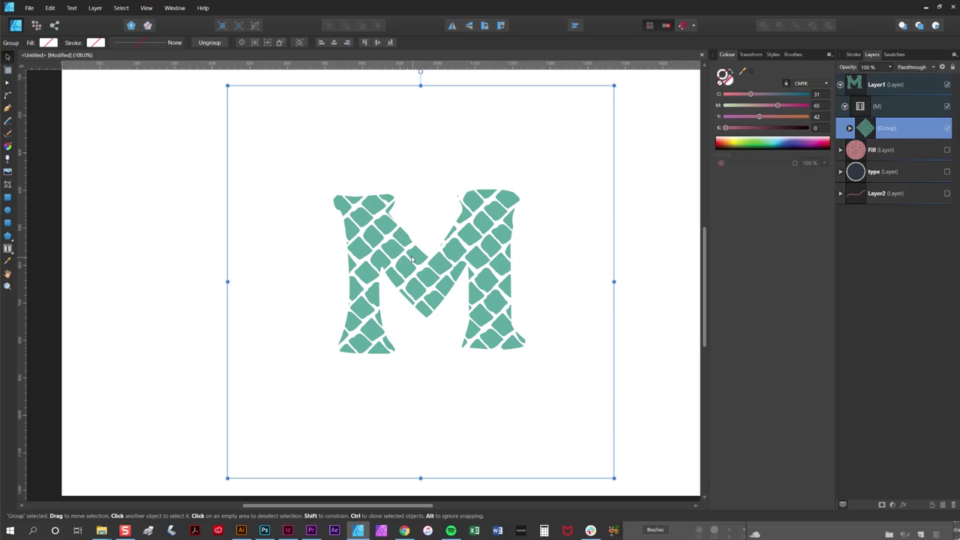
mouse_move(416, 259)
left_mouse_down()
mouse_move(396, 288)
mouse_move(447, 265)
mouse_move(477, 210)
mouse_move(418, 252)
left_mouse_up()
left_click(64, 111)
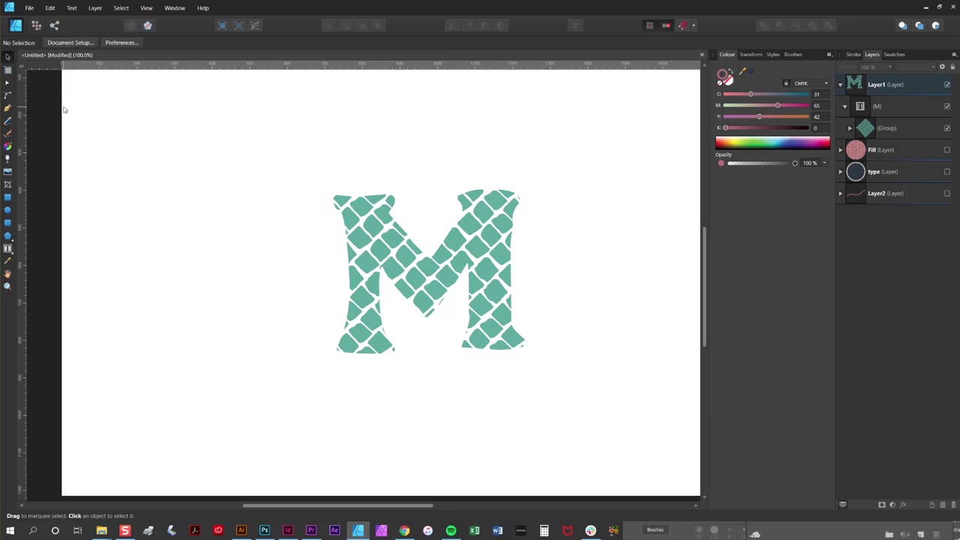